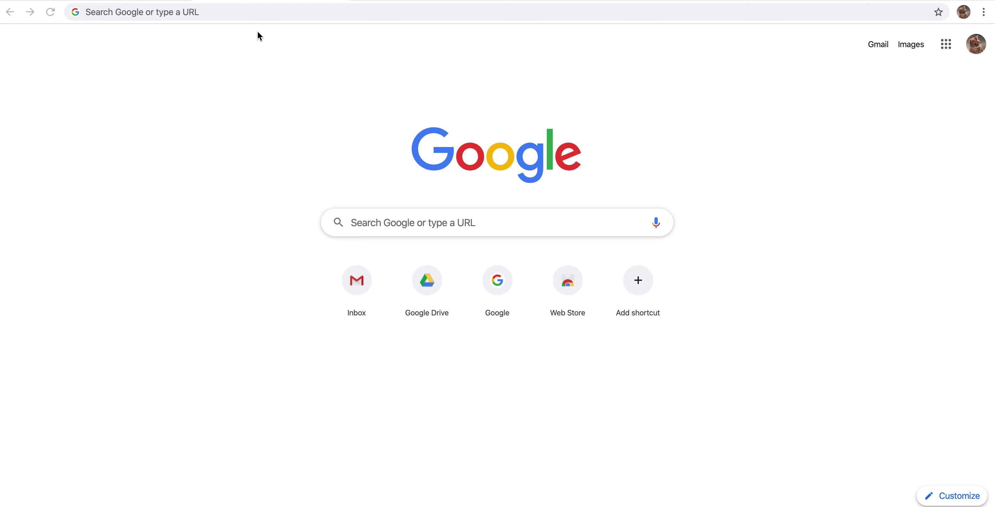
- Load pinterest.com in Chrome to reach the Welcome to Pinterest page
click(235, 7)
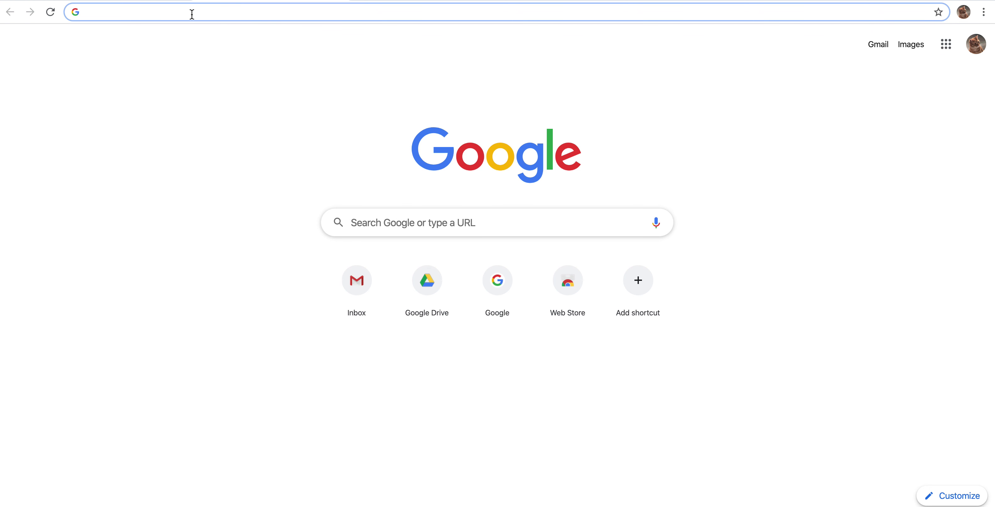
text(pinte)
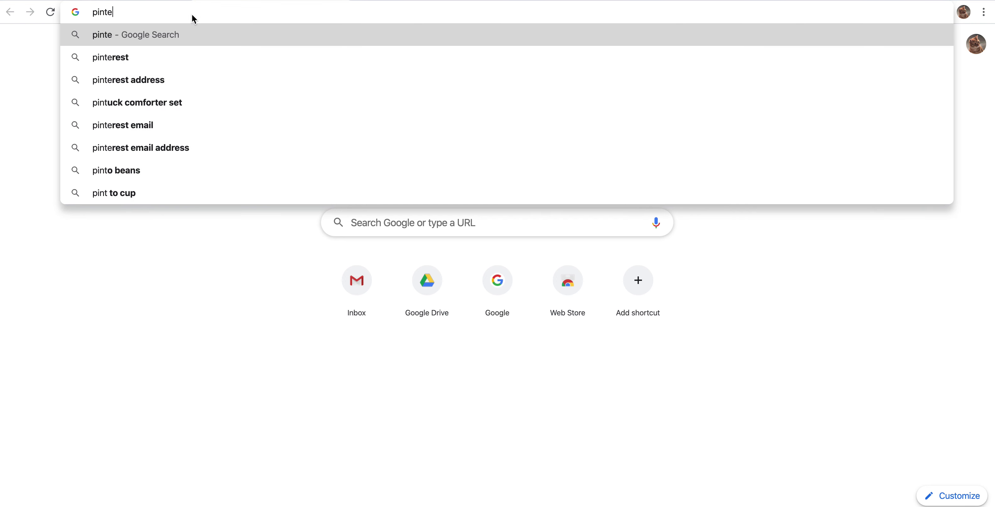
text(rest.com)
key(Return)
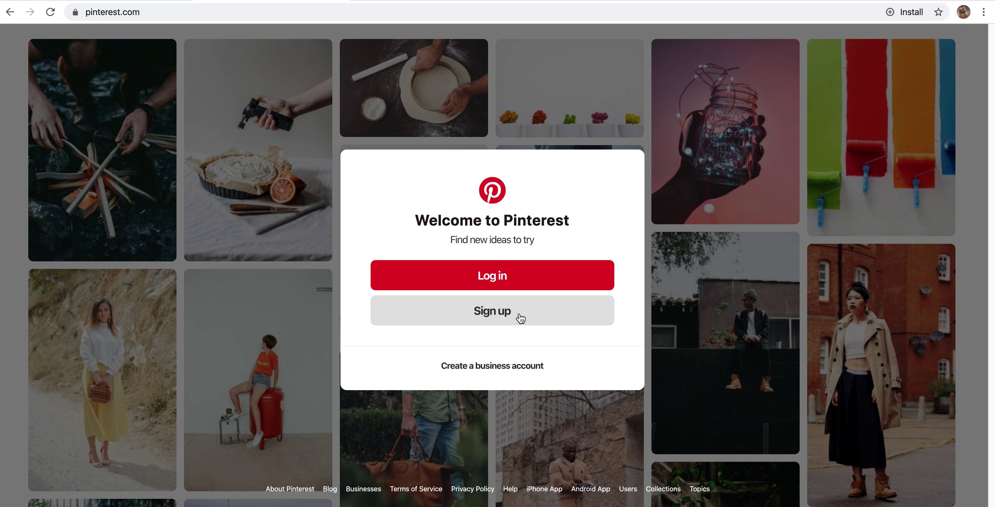
- Sign up for Pinterest with the existing Google account, entering age 25
click(494, 317)
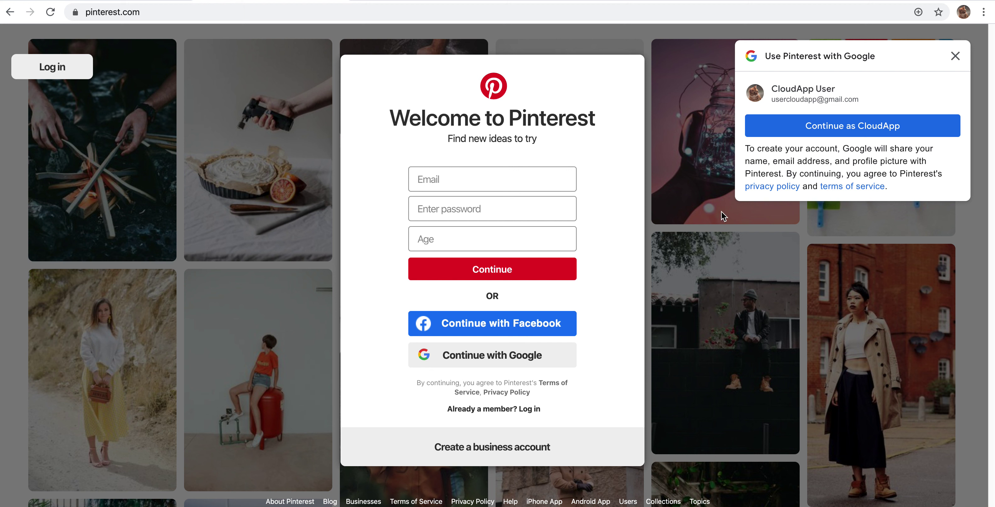
click(955, 56)
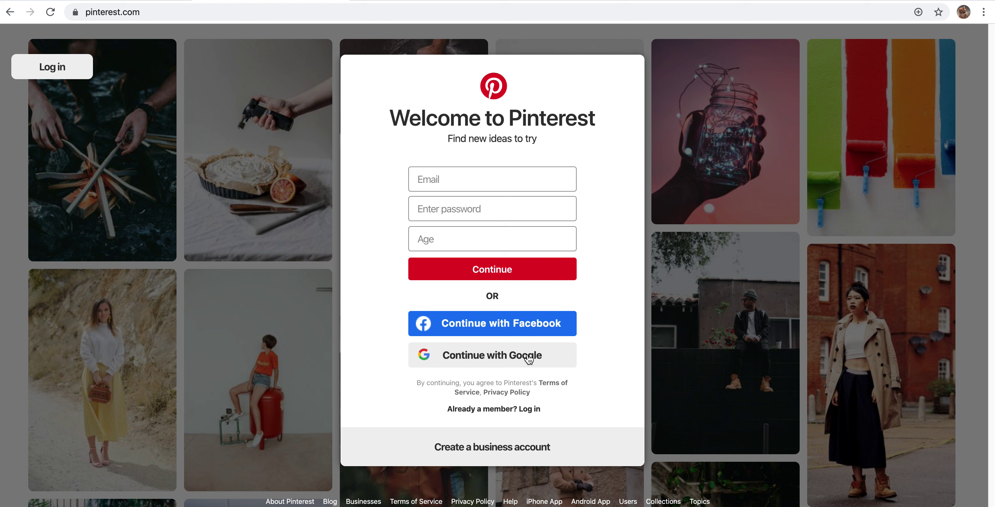
click(501, 356)
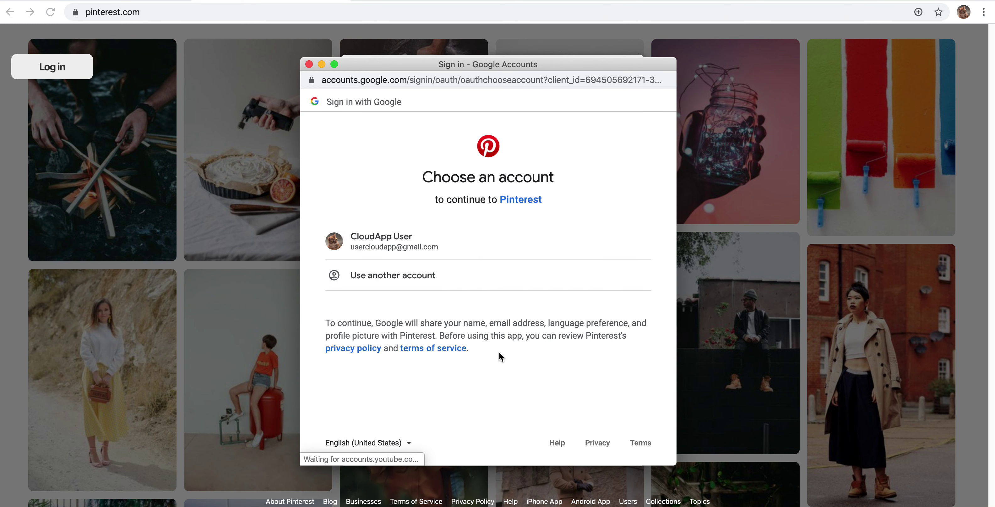
click(430, 242)
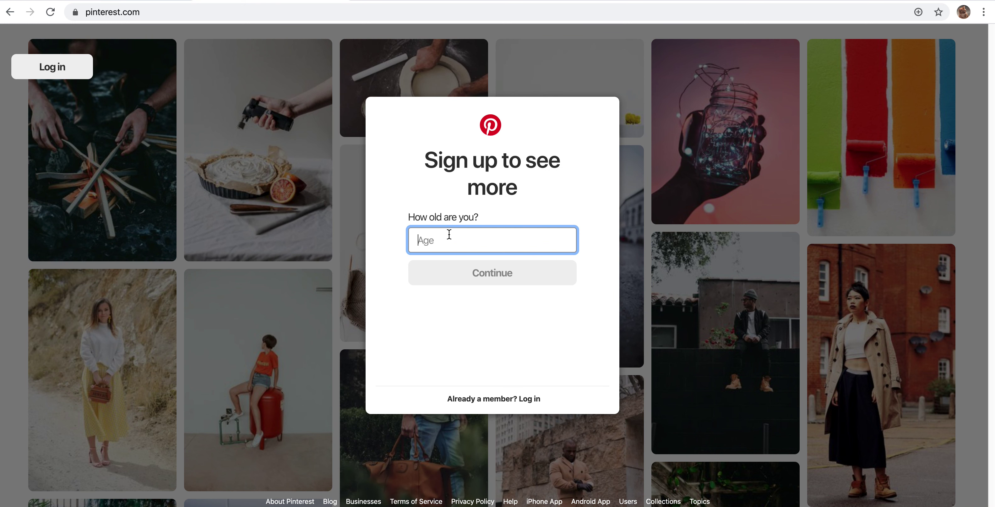
text(25)
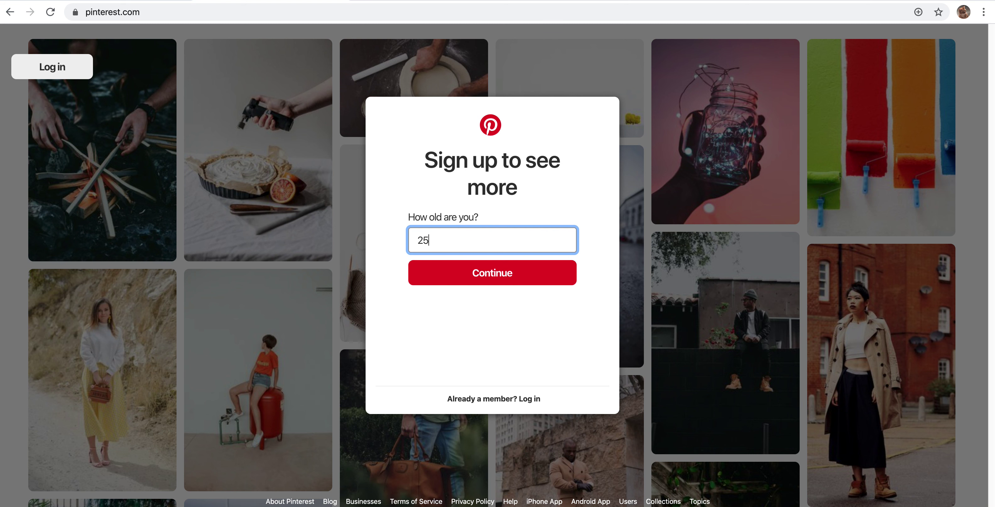
click(492, 273)
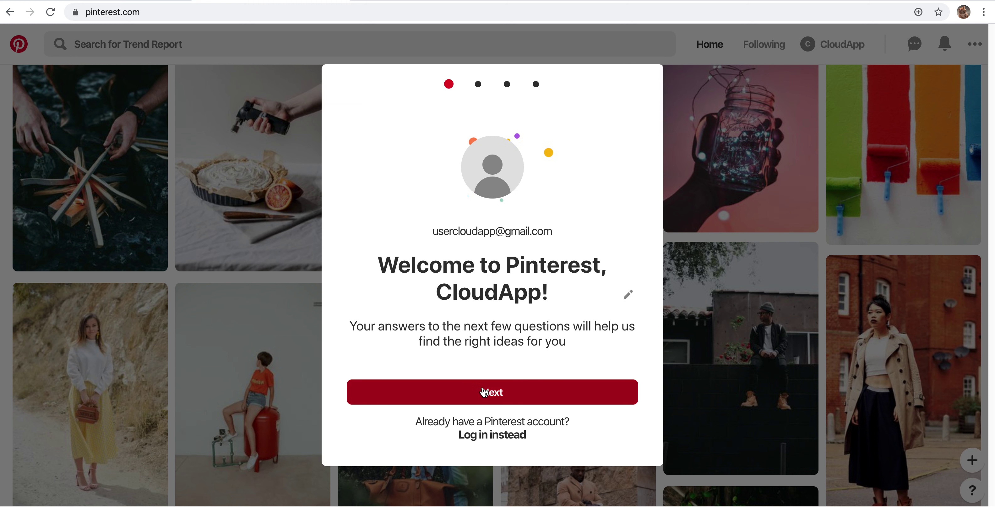
- Answer the personalization questions as Female, keeping English (US) and United States
click(508, 398)
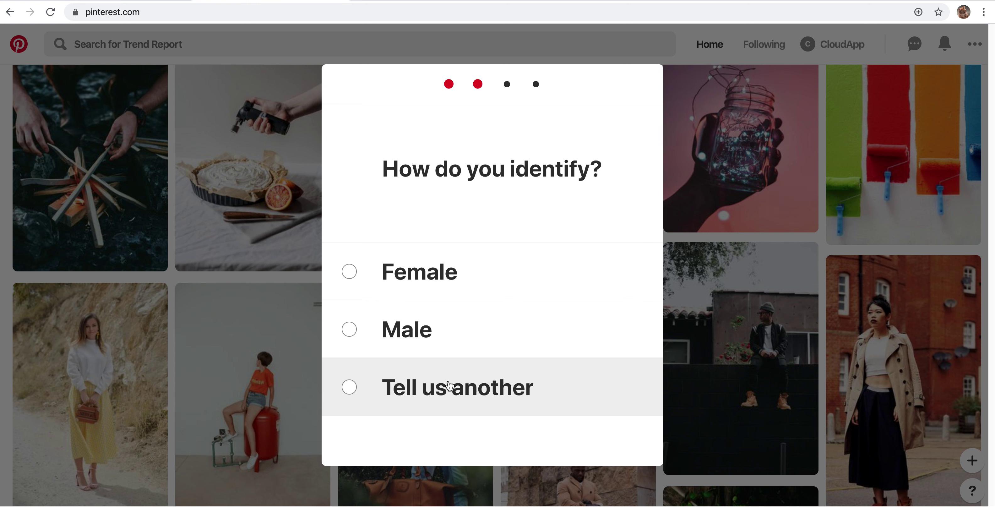
click(469, 285)
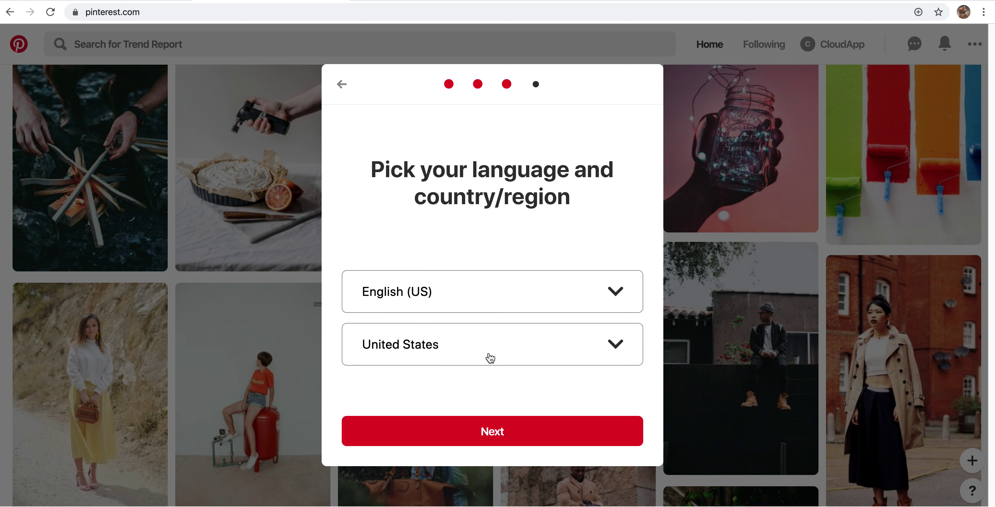
click(498, 428)
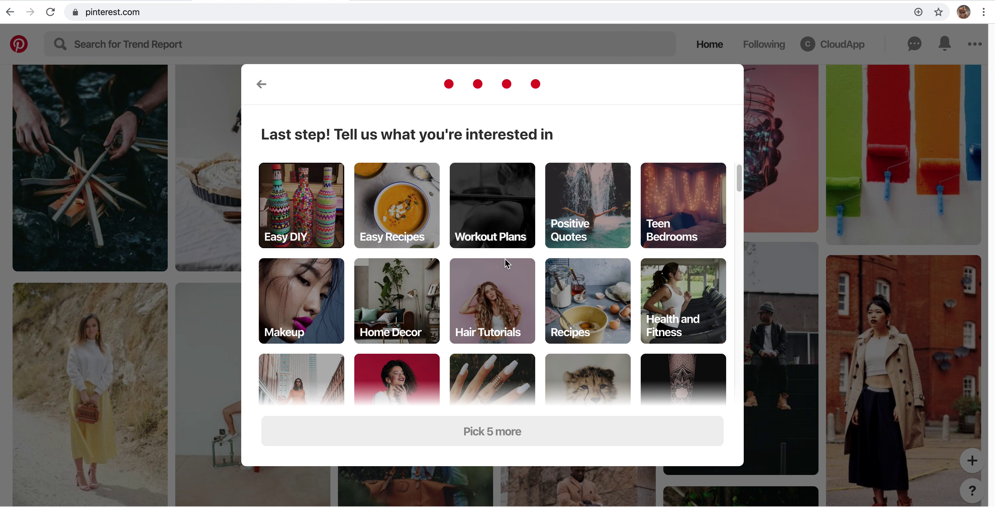
- Browse the interest tiles and pick Easy Recipes and Recipes
scroll(499, 295, down, 2)
scroll(498, 296, up, 2)
scroll(499, 296, down, 5)
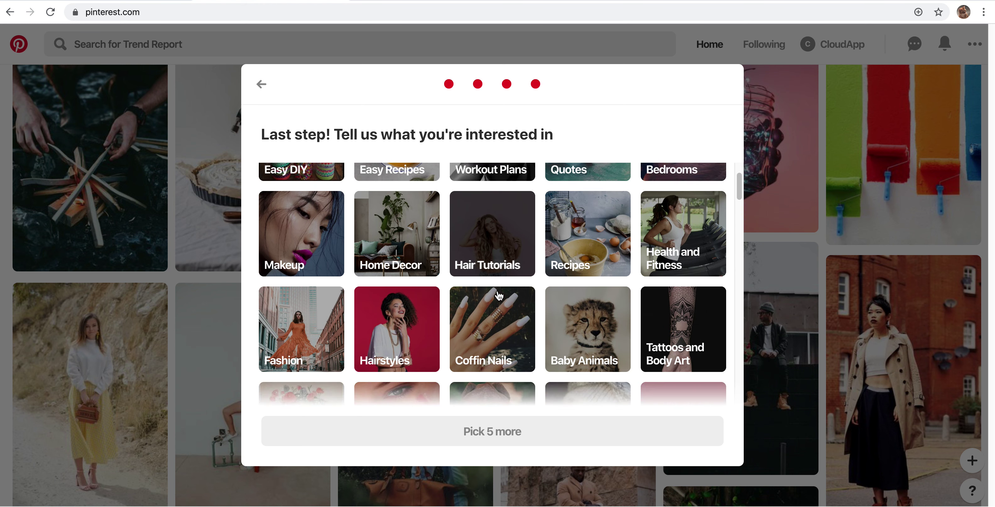
scroll(499, 295, down, 4)
scroll(499, 295, up, 8)
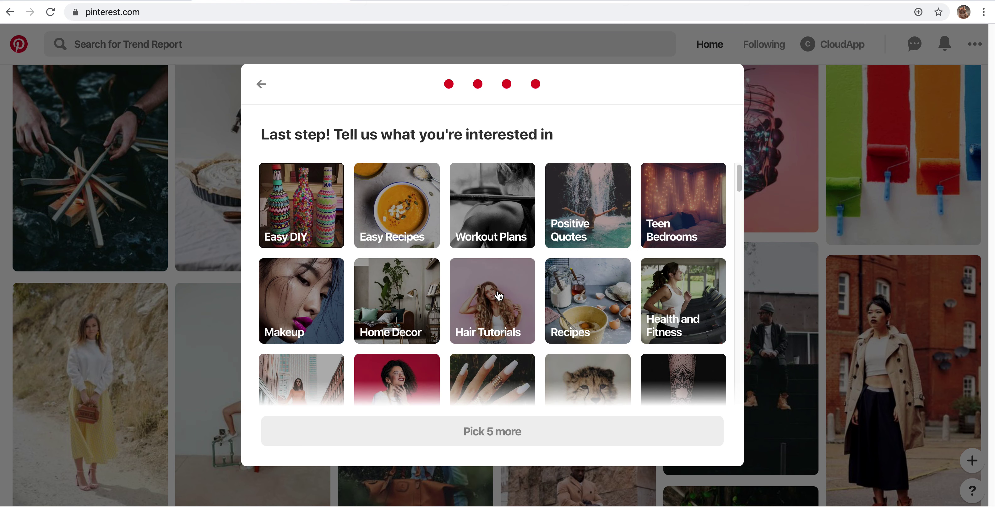
scroll(499, 295, down, 2)
scroll(499, 296, up, 2)
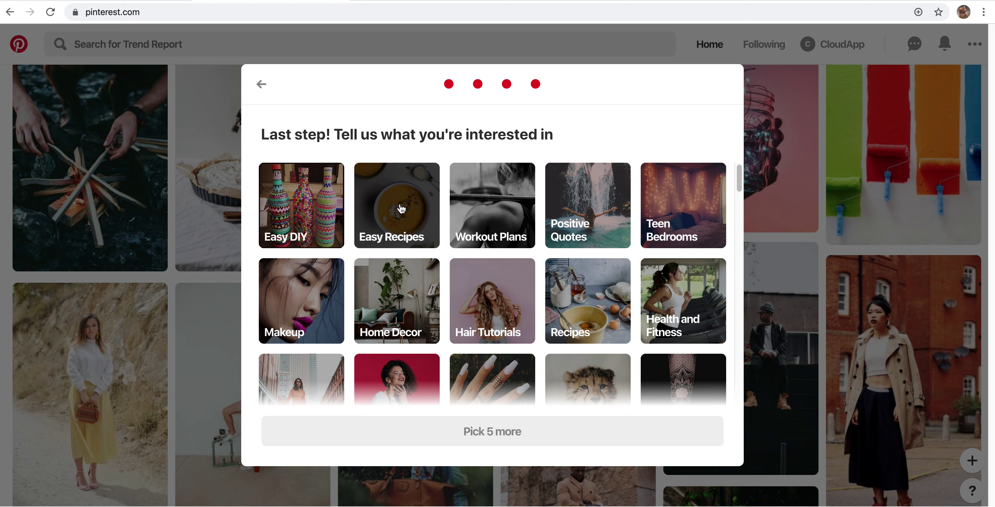
click(381, 186)
click(580, 313)
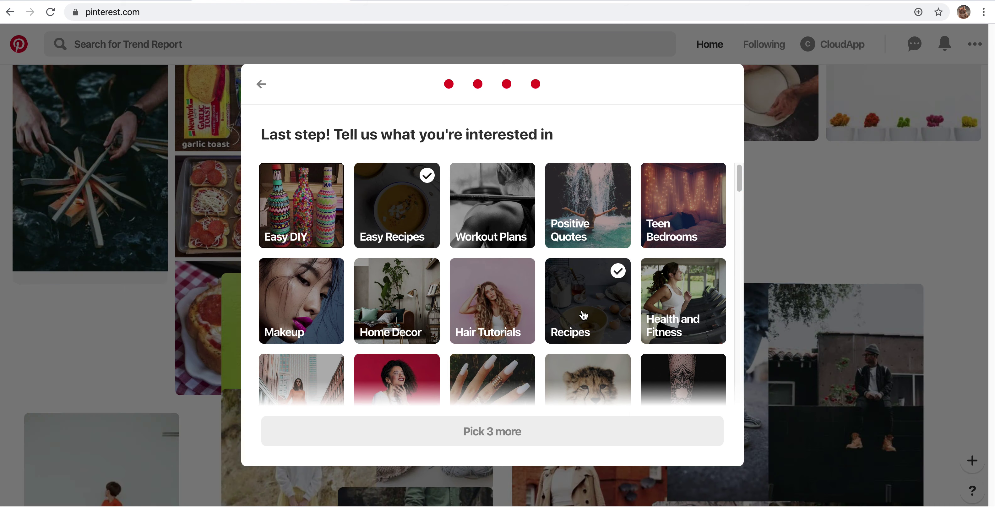
- Add Fashion, Baby Animals, Puppies and DIY Gifts to the chosen interests
scroll(583, 316, down, 1)
scroll(584, 316, down, 2)
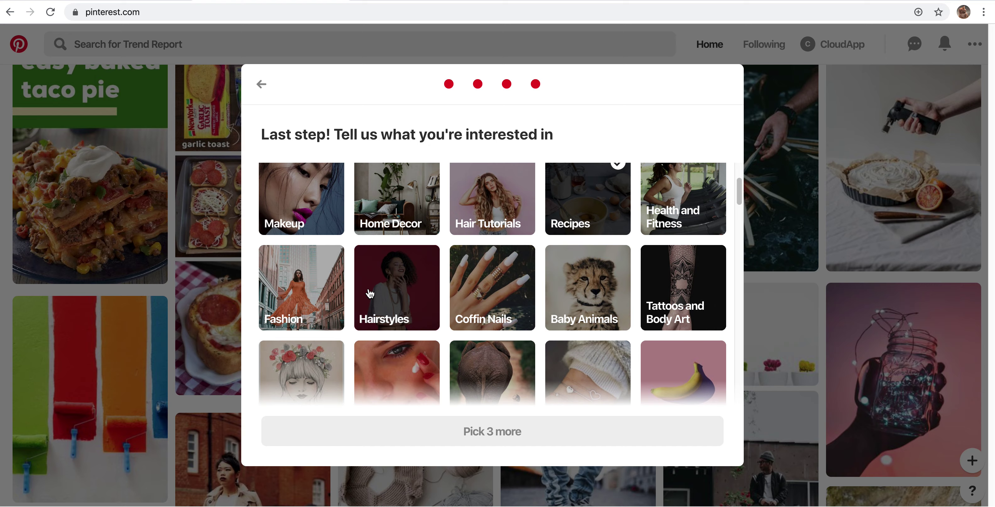
click(312, 290)
click(595, 282)
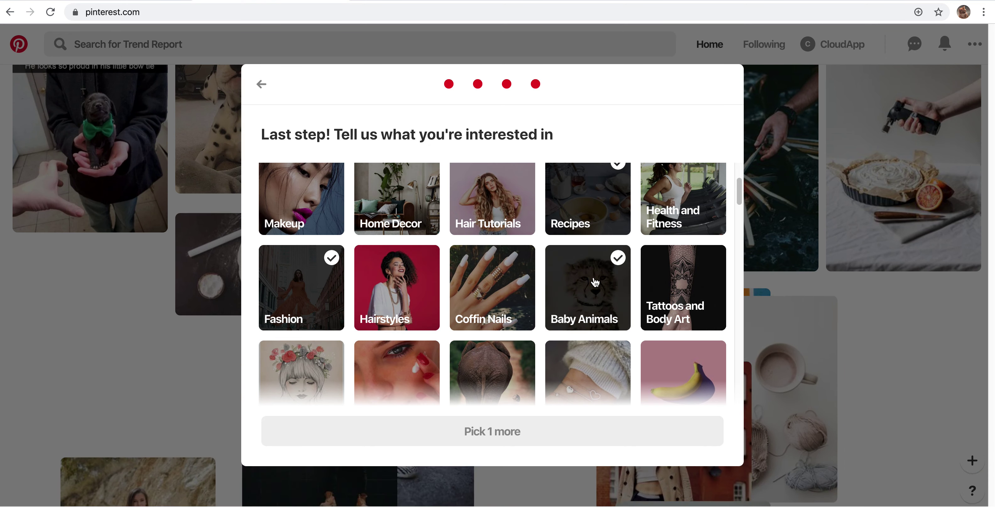
scroll(595, 282, down, 15)
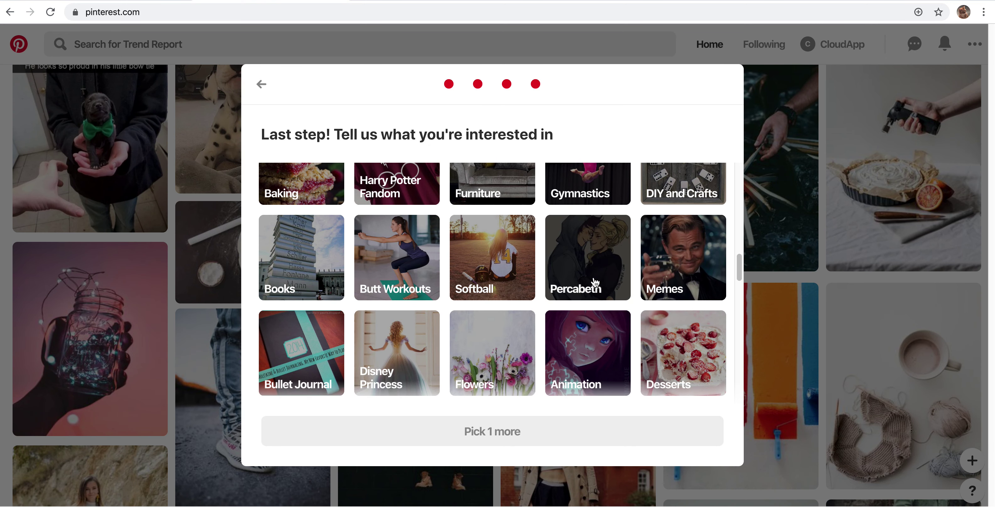
scroll(595, 282, down, 15)
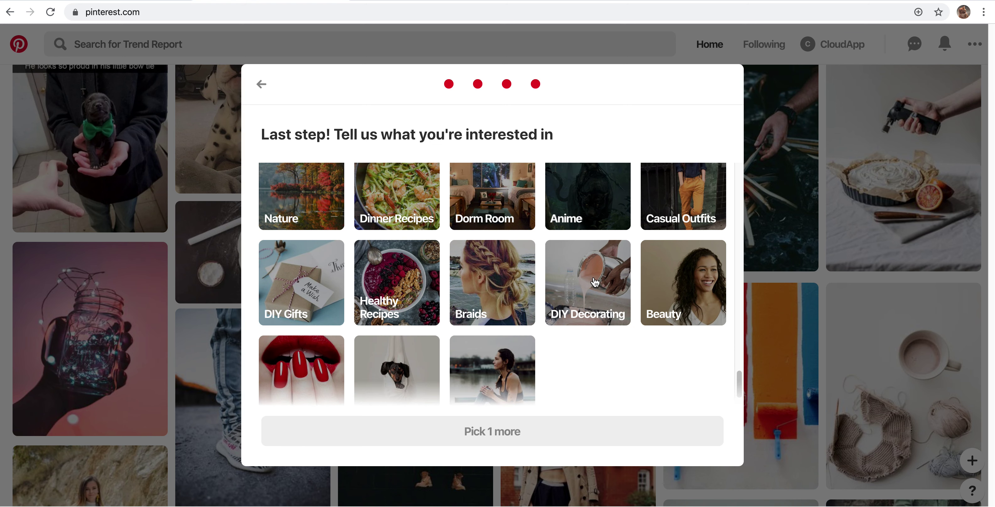
click(595, 282)
scroll(595, 282, down, 1)
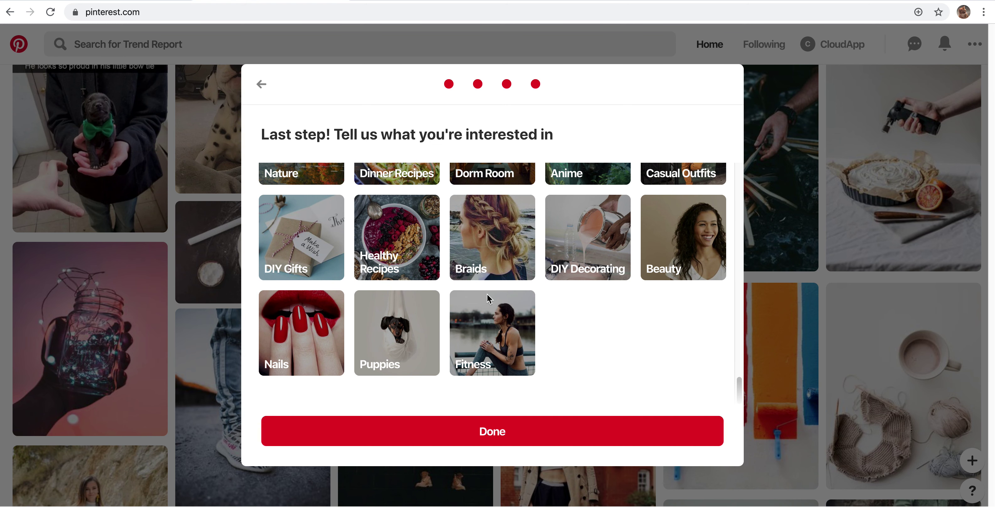
click(388, 311)
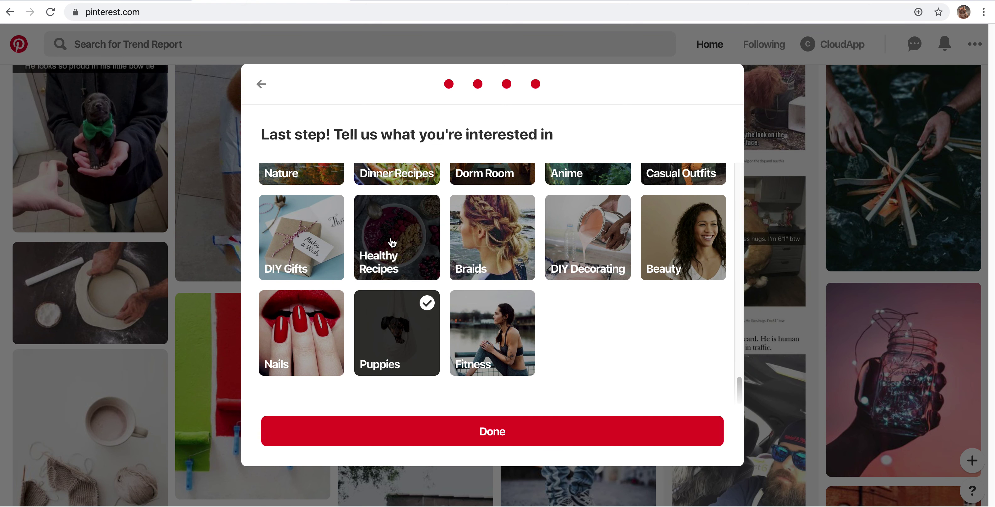
click(309, 225)
scroll(309, 224, up, 5)
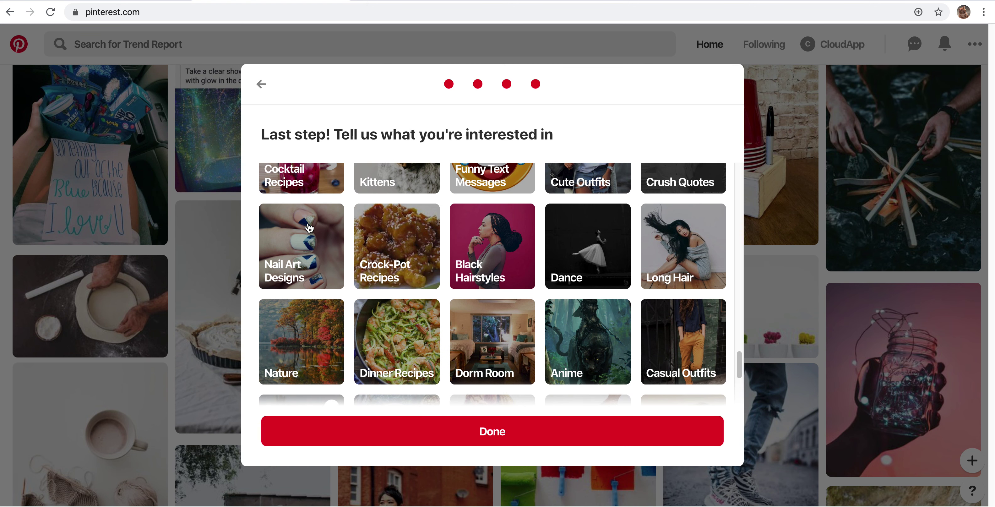
- Finish interests, block site notifications and dismiss the welcome banner above the feed
click(509, 437)
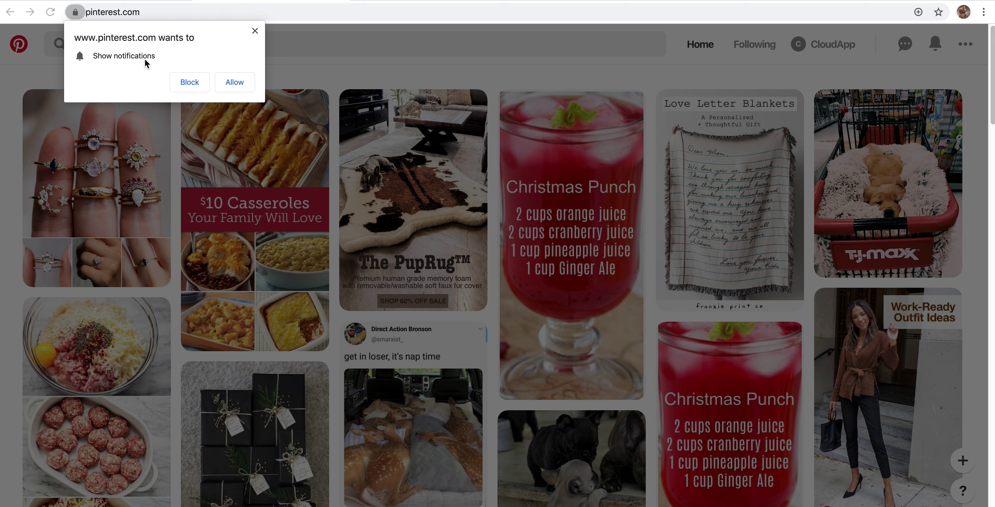
click(182, 83)
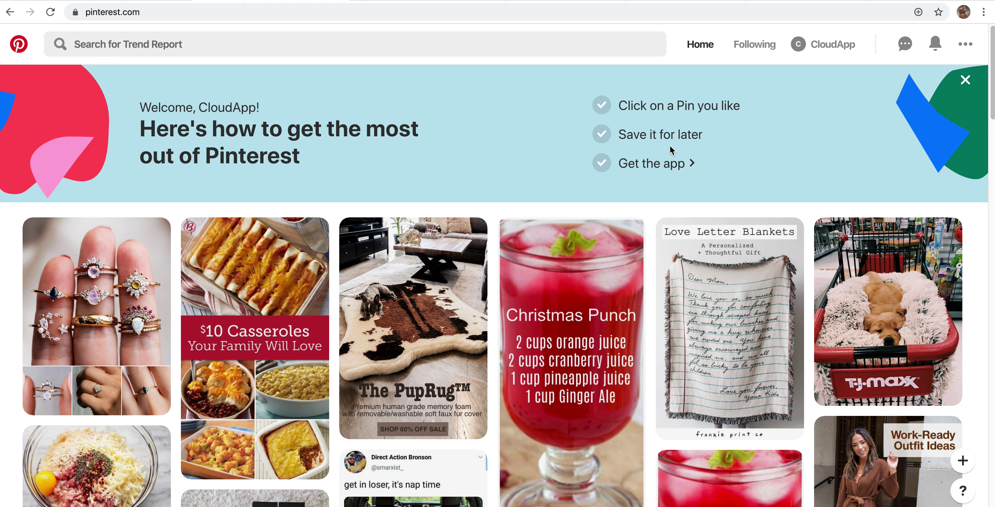
click(966, 81)
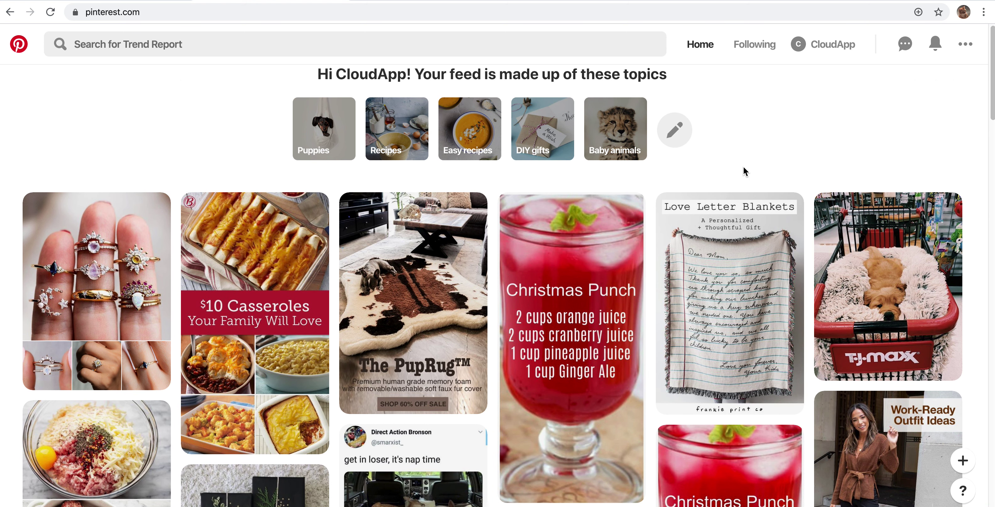
- Review the feed's interest topics in the topic editor and close it unchanged
click(671, 140)
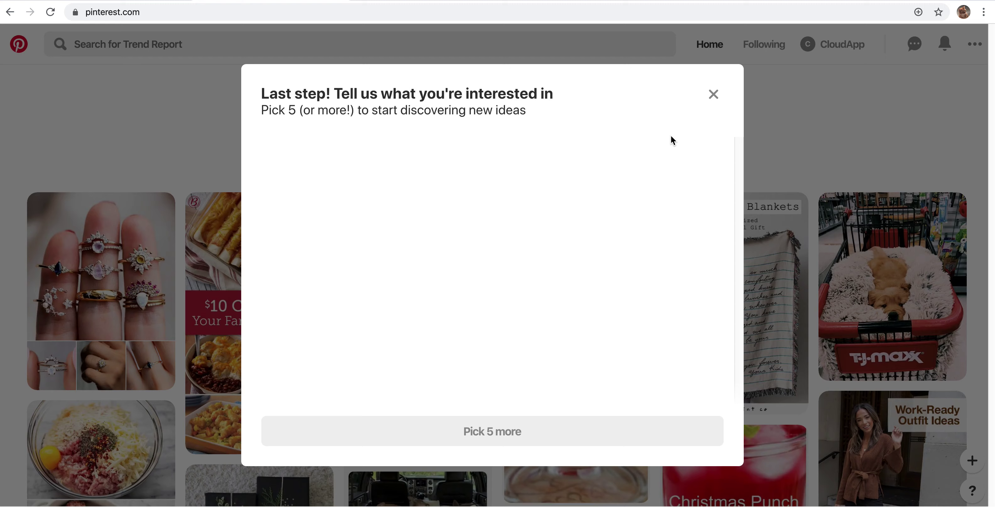
scroll(517, 255, down, 10)
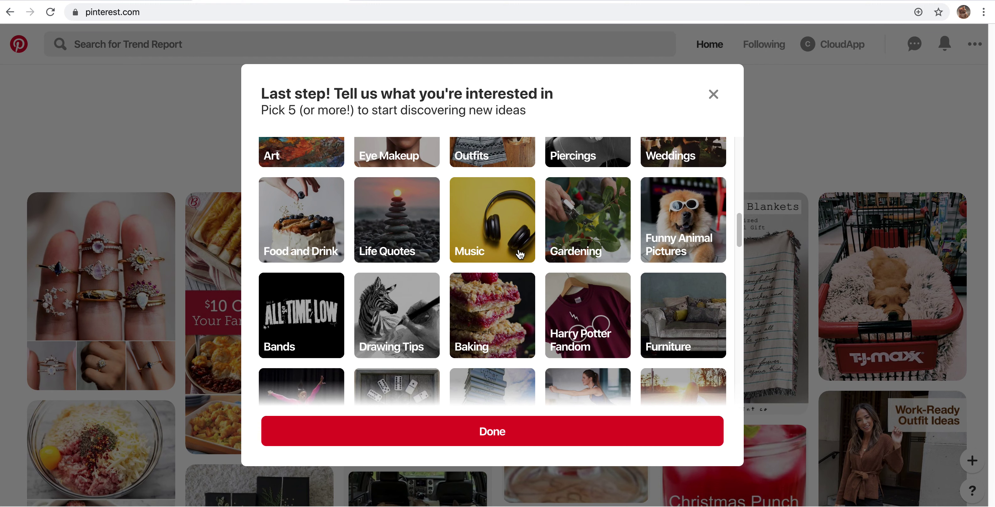
scroll(521, 255, up, 10)
click(713, 94)
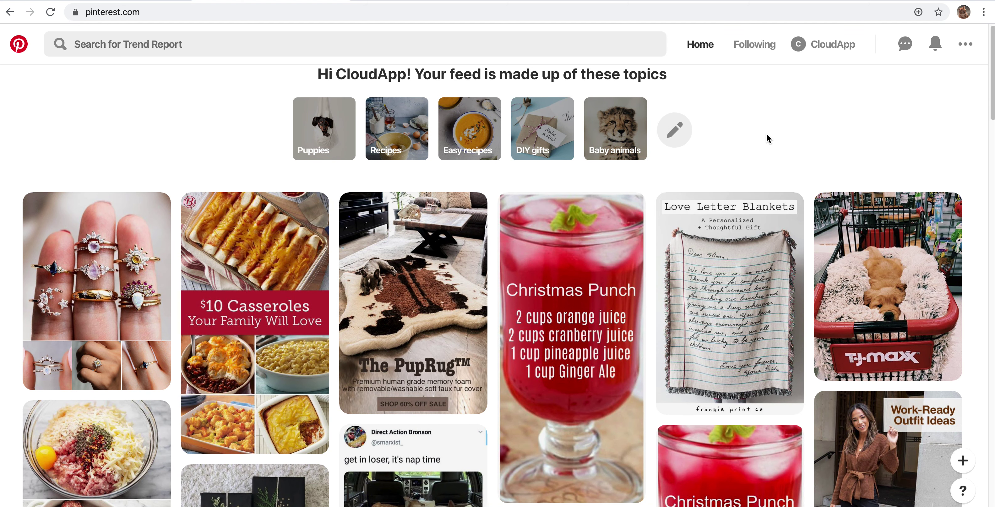
click(754, 45)
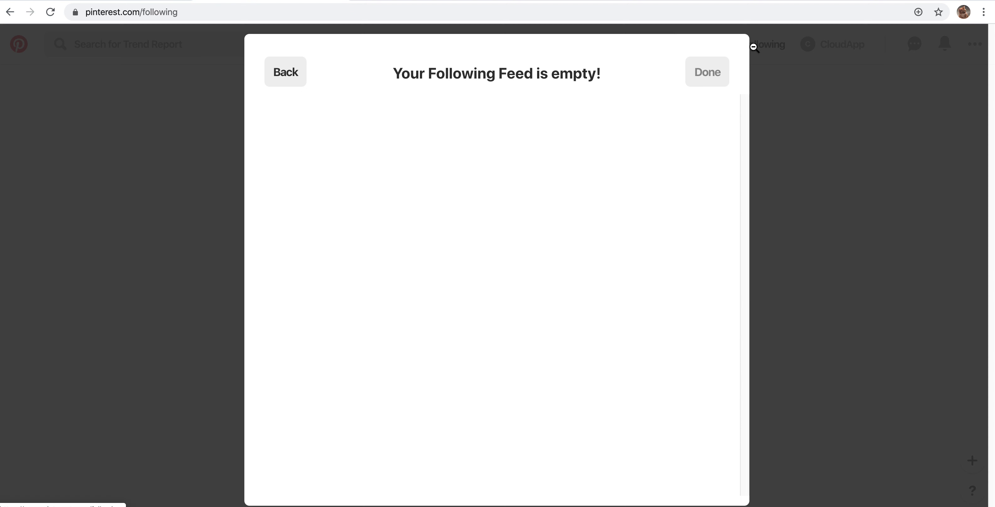
scroll(408, 238, down, 2)
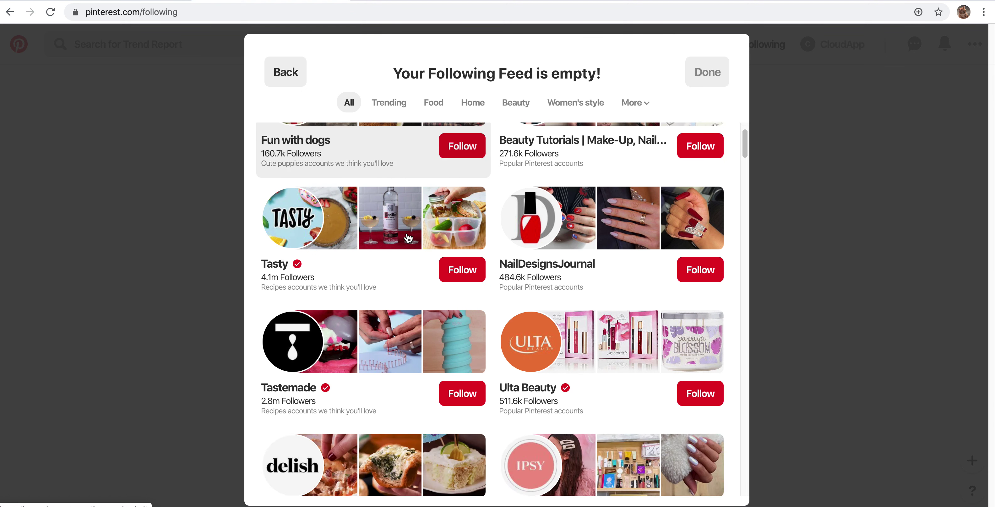
scroll(408, 238, up, 2)
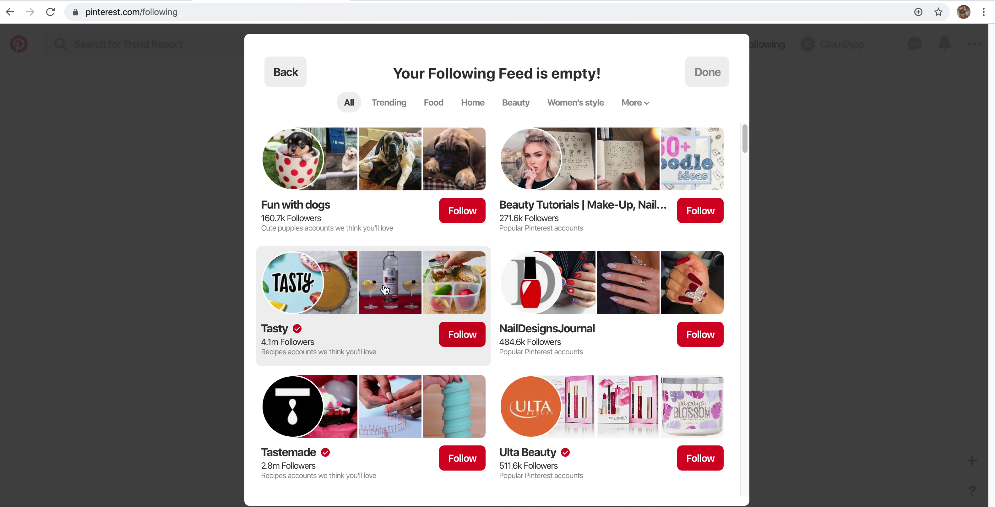
scroll(394, 278, down, 1)
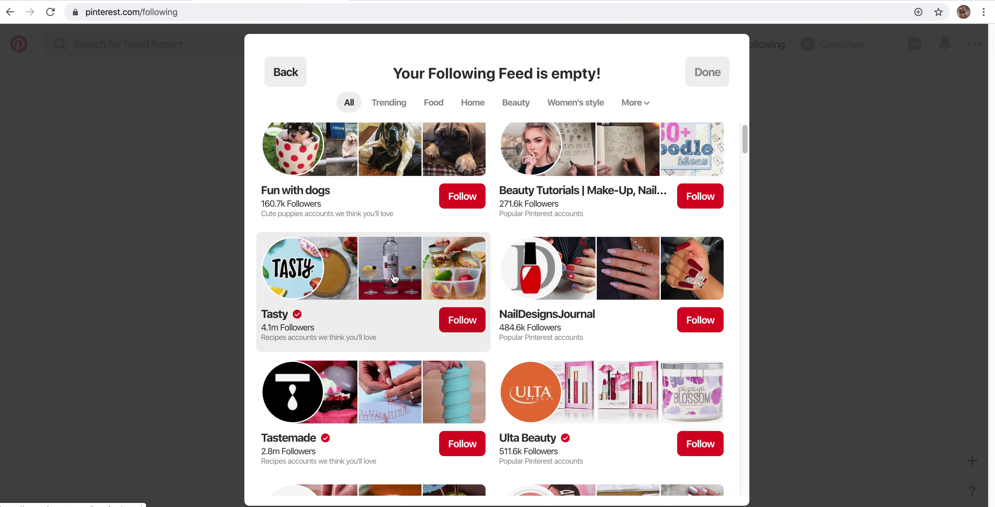
scroll(394, 279, down, 10)
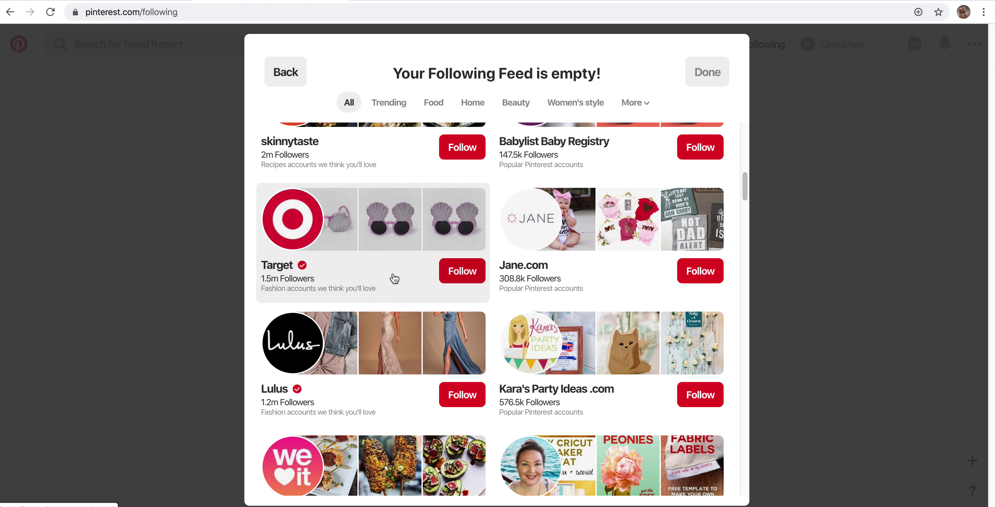
scroll(394, 278, up, 10)
click(294, 79)
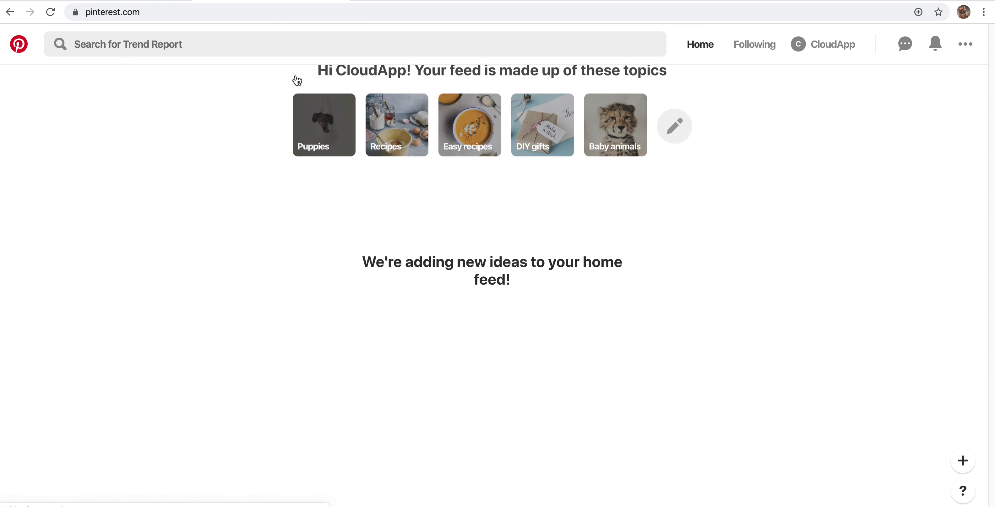
click(761, 51)
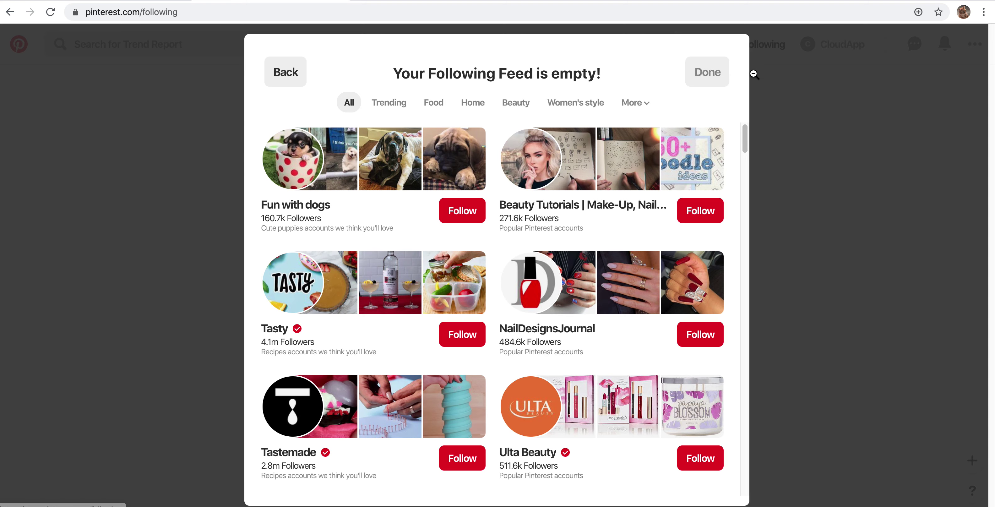
click(301, 72)
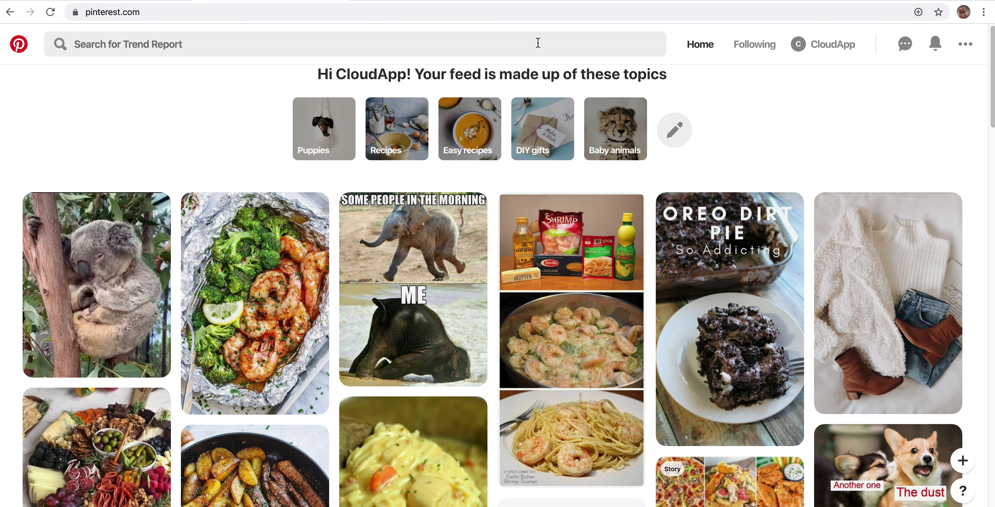
click(538, 42)
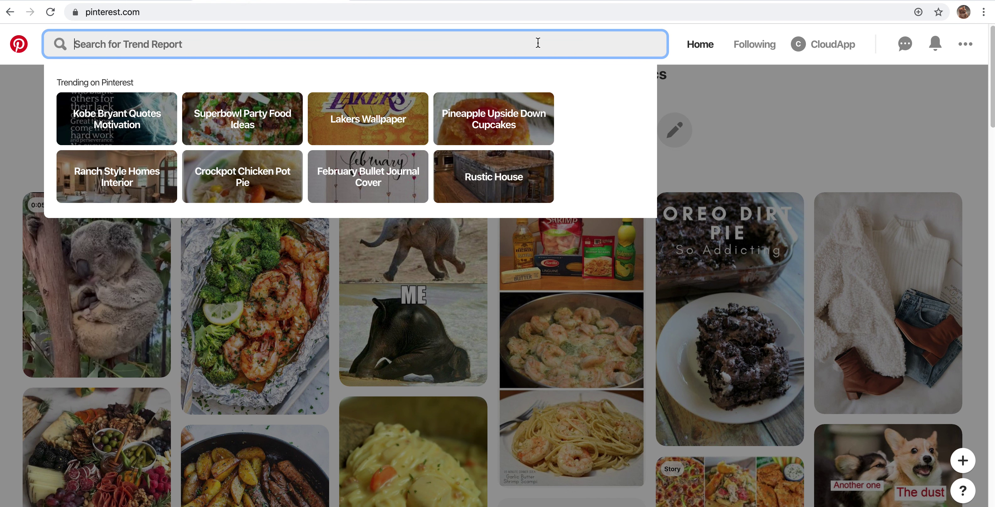
click(769, 82)
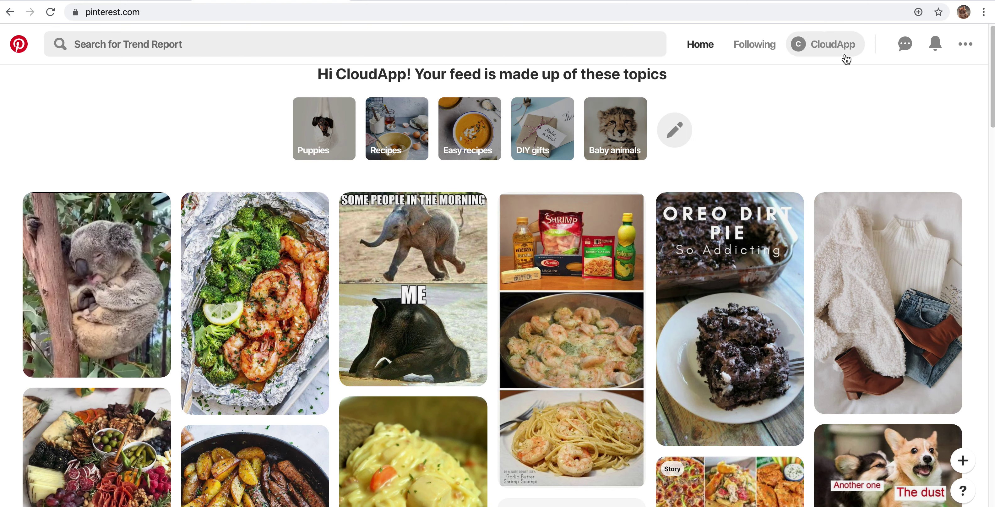
click(751, 47)
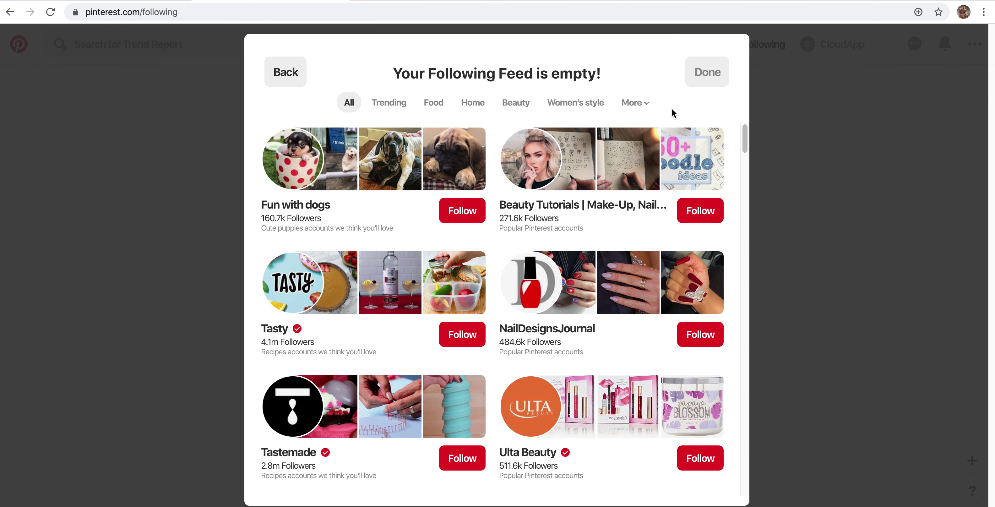
click(637, 110)
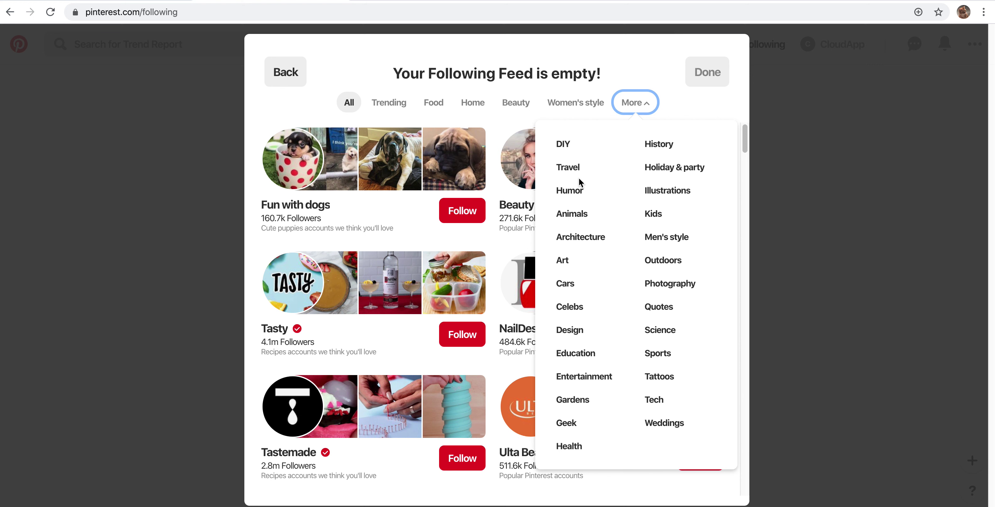
click(570, 307)
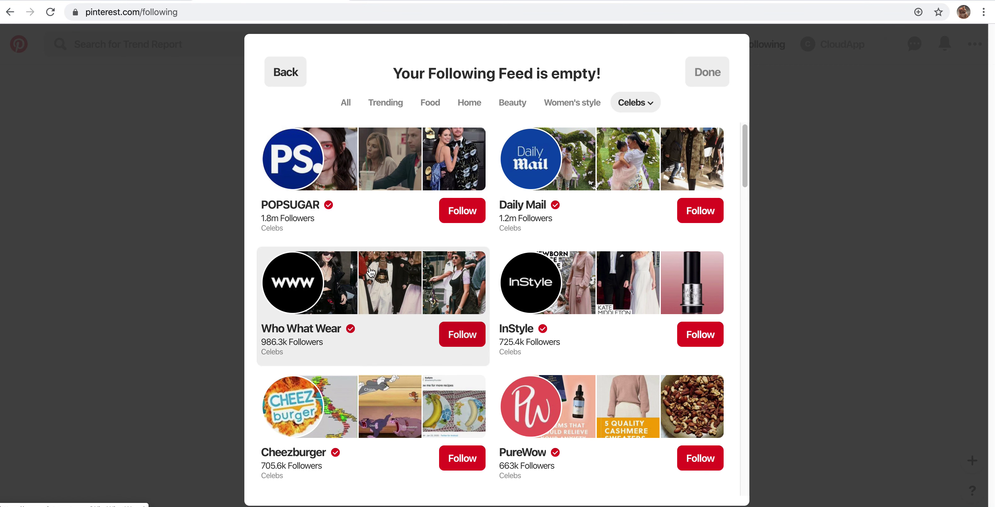
scroll(488, 425, down, 7)
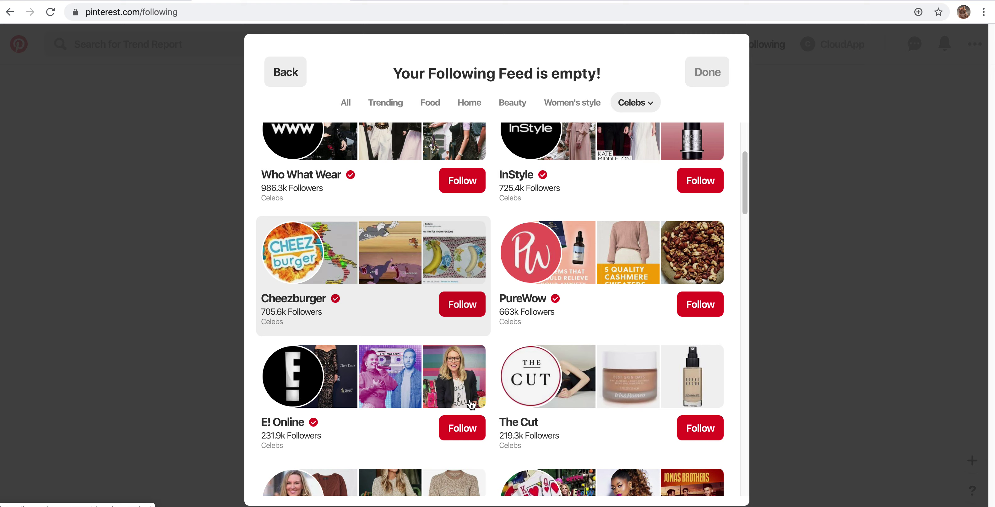
click(298, 75)
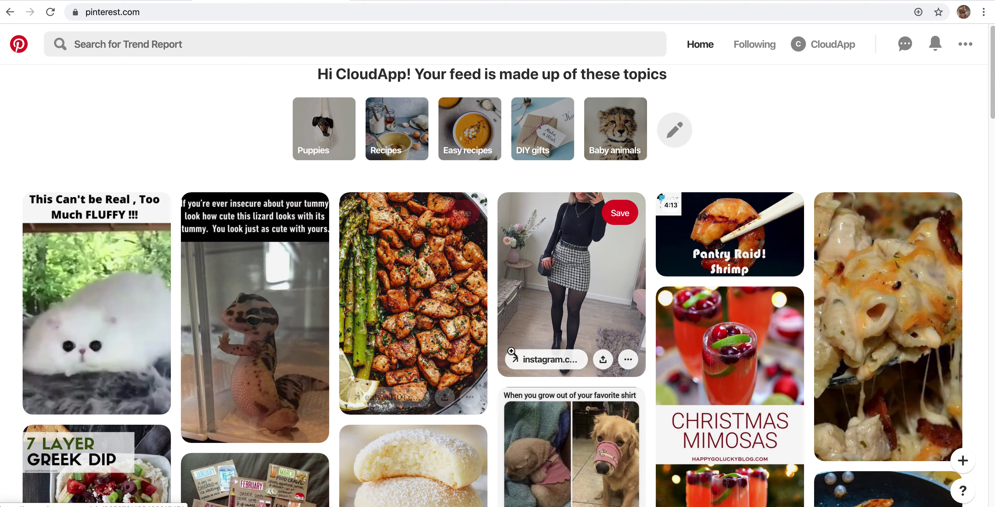
scroll(448, 395, down, 7)
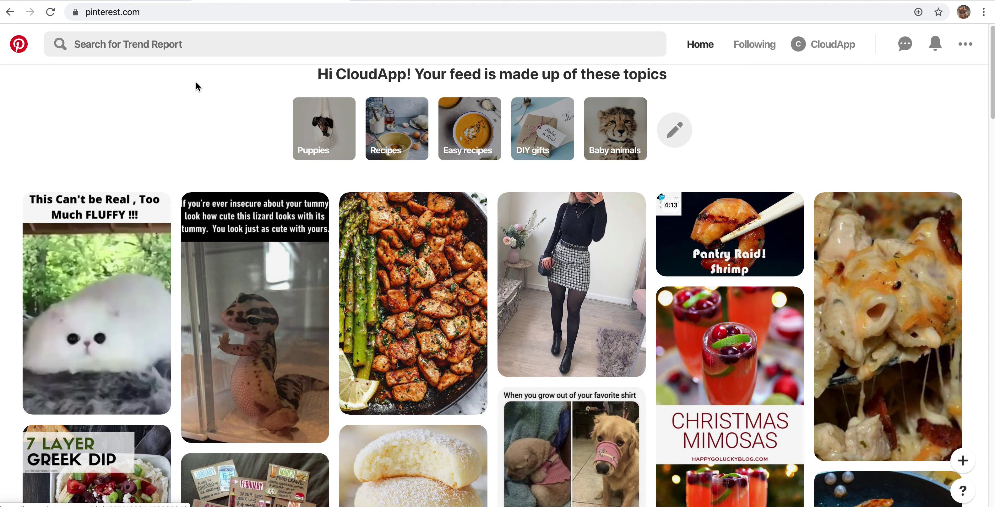
- Search Pinterest for 'vegan recipes' and browse the results
click(187, 44)
text(vegan)
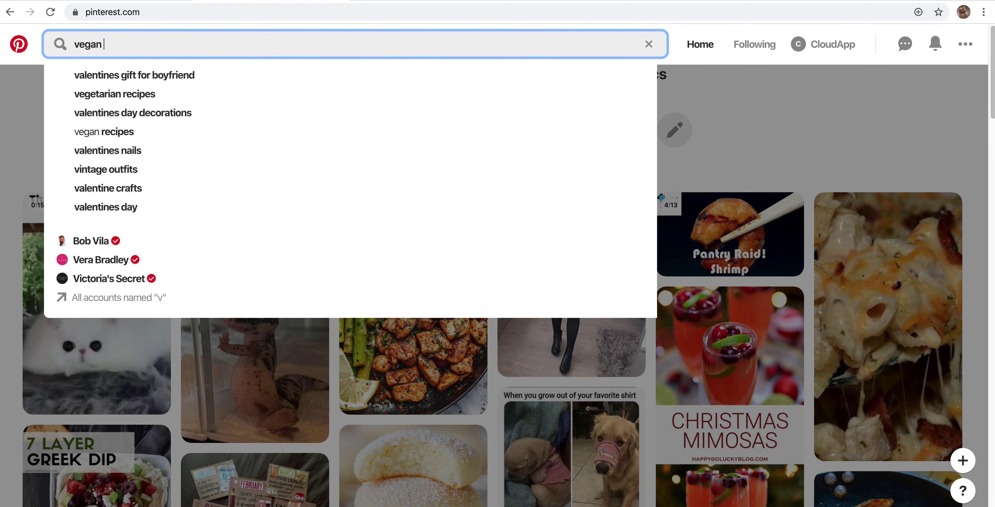
text( recipes)
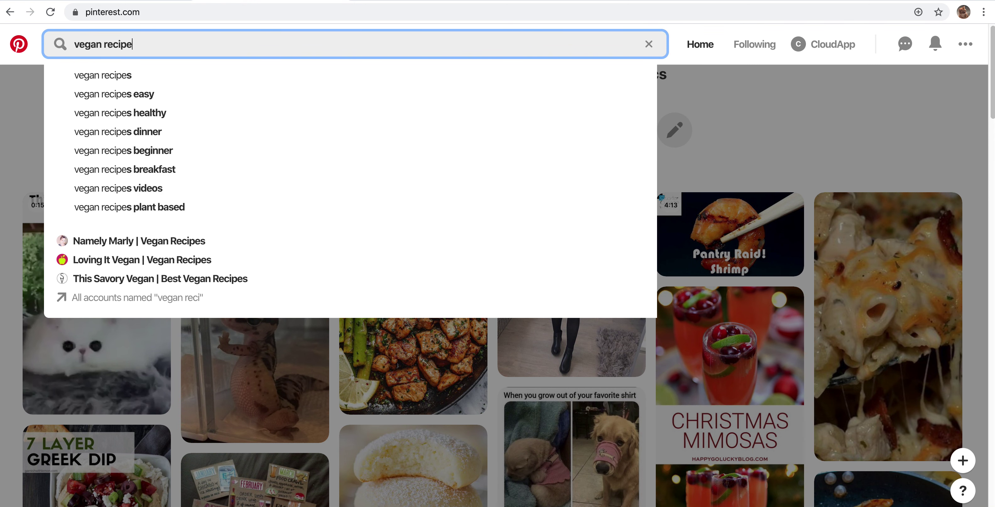
key(Return)
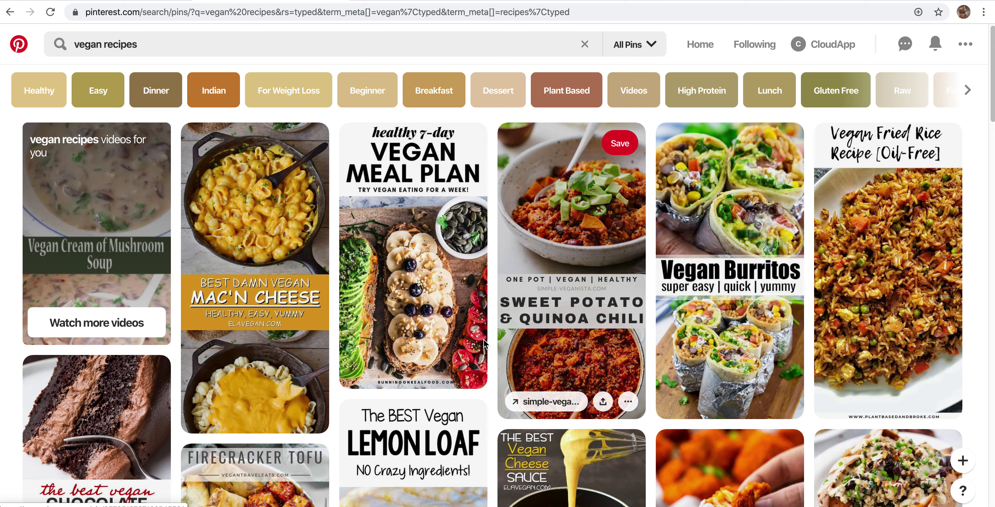
scroll(568, 383, down, 6)
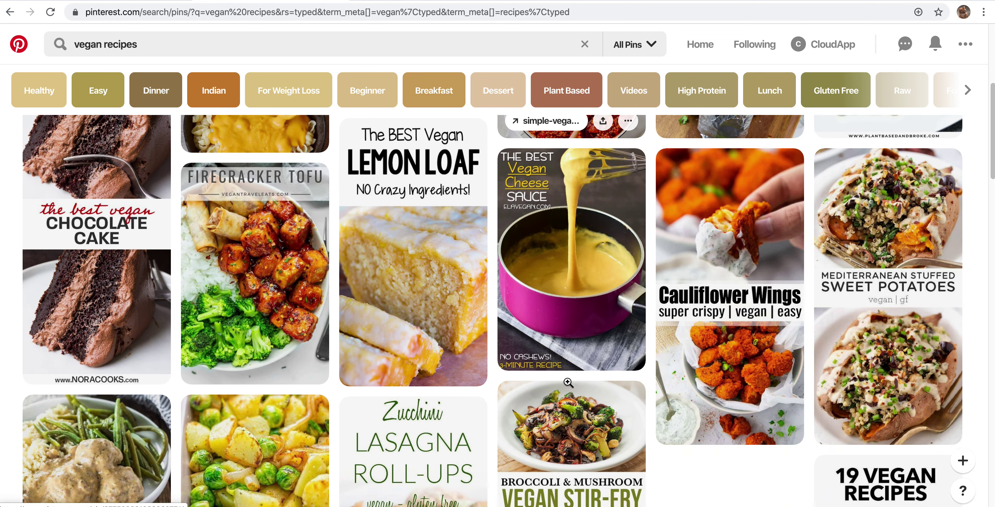
scroll(575, 348, down, 7)
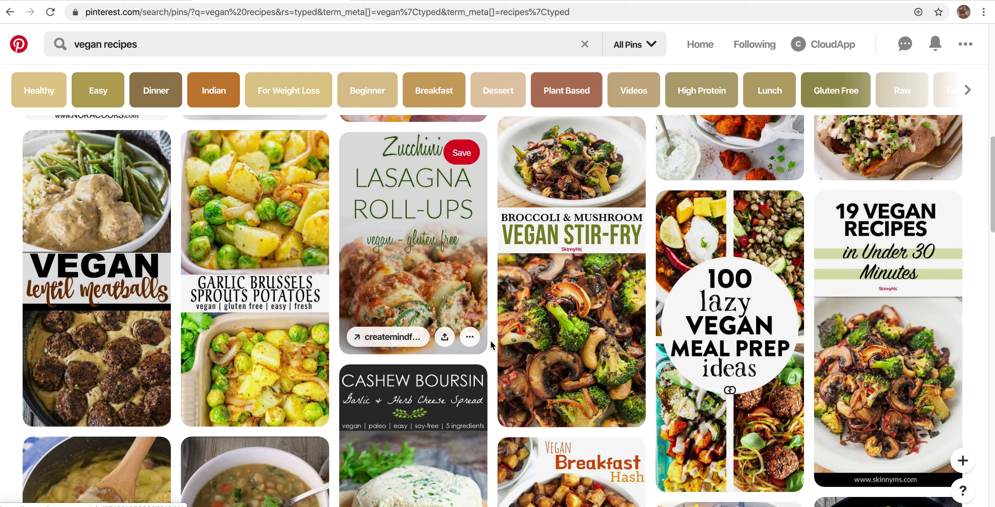
scroll(618, 195, up, 1)
- Save the Broccoli & Mushroom Vegan Stir-Fry pin to a new board named Food
click(620, 188)
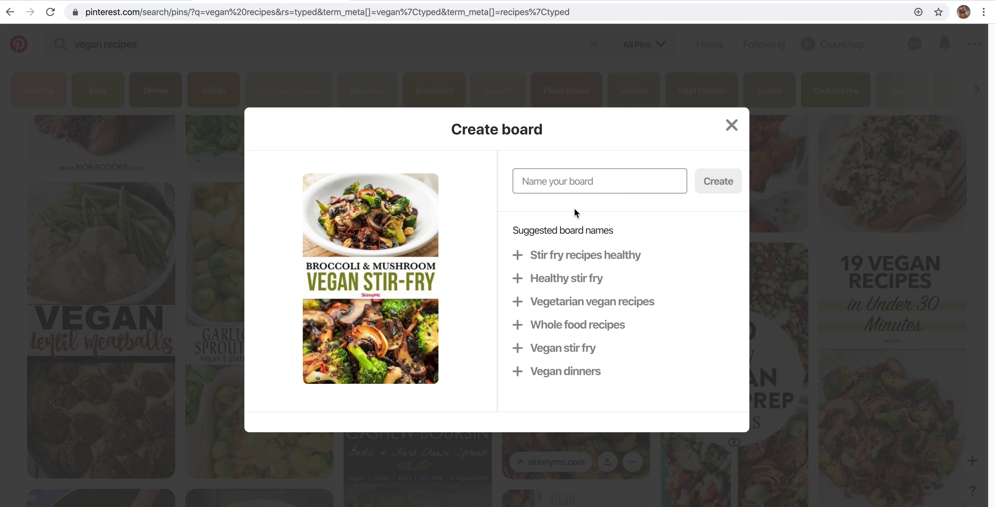
click(574, 179)
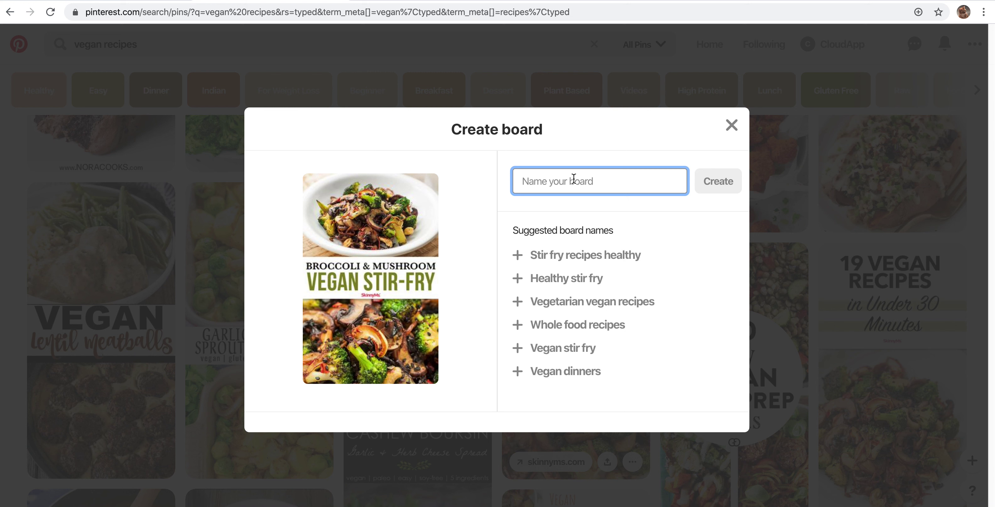
text(Food)
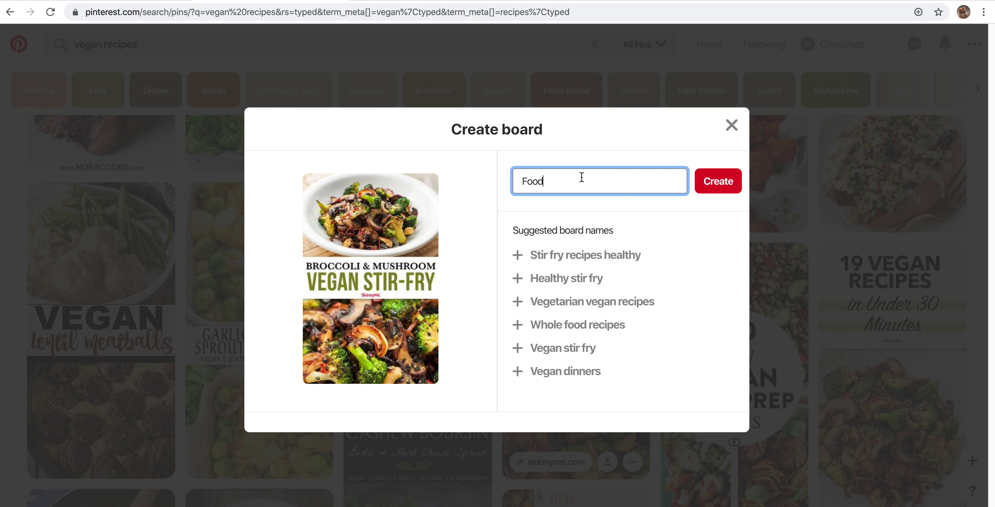
click(724, 183)
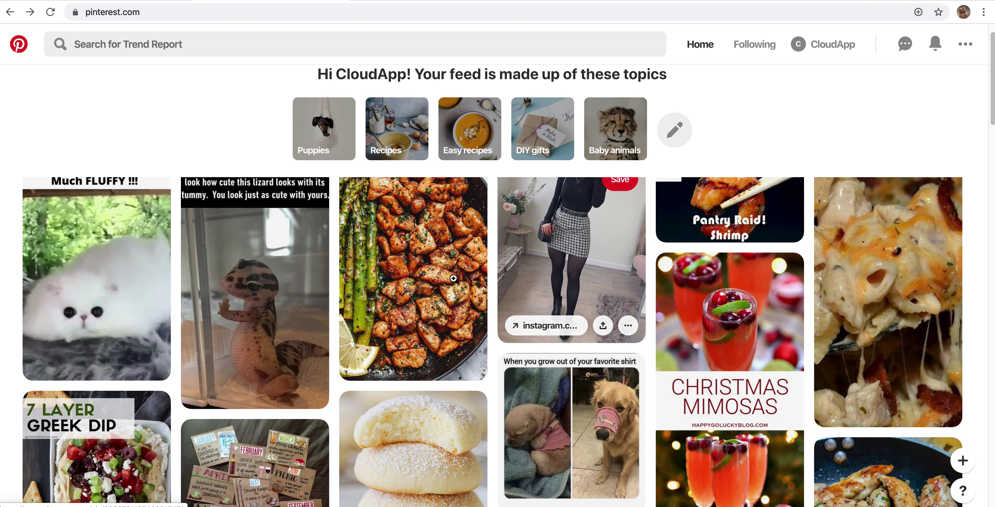
- Save the Chocolate Caramel Pretzel Bars pin from the home feed to Food
scroll(857, 381, down, 5)
scroll(857, 381, down, 5)
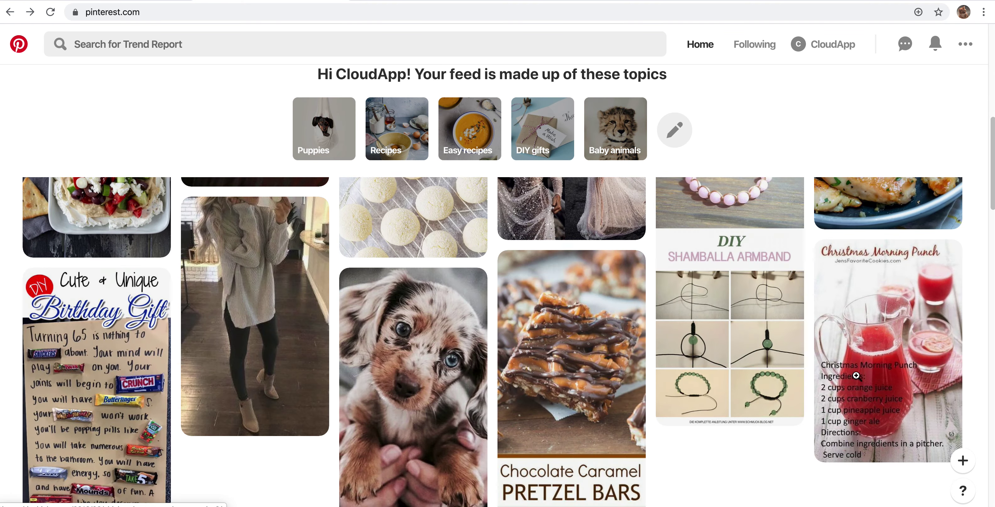
scroll(856, 376, up, 4)
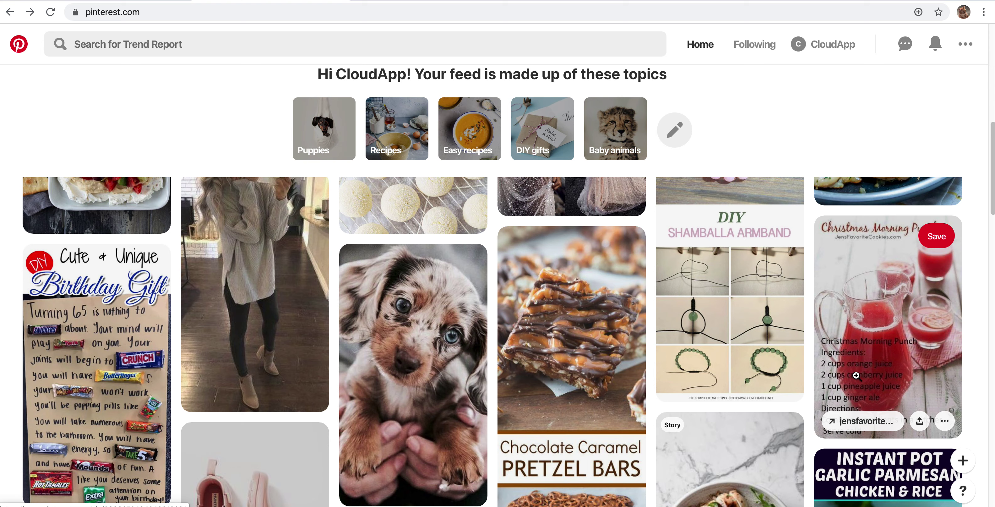
scroll(672, 338, down, 4)
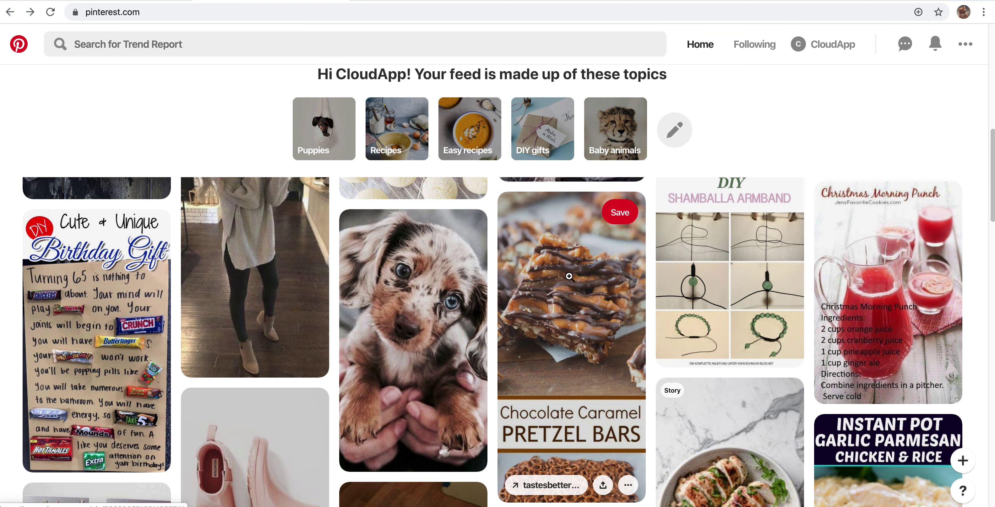
click(620, 212)
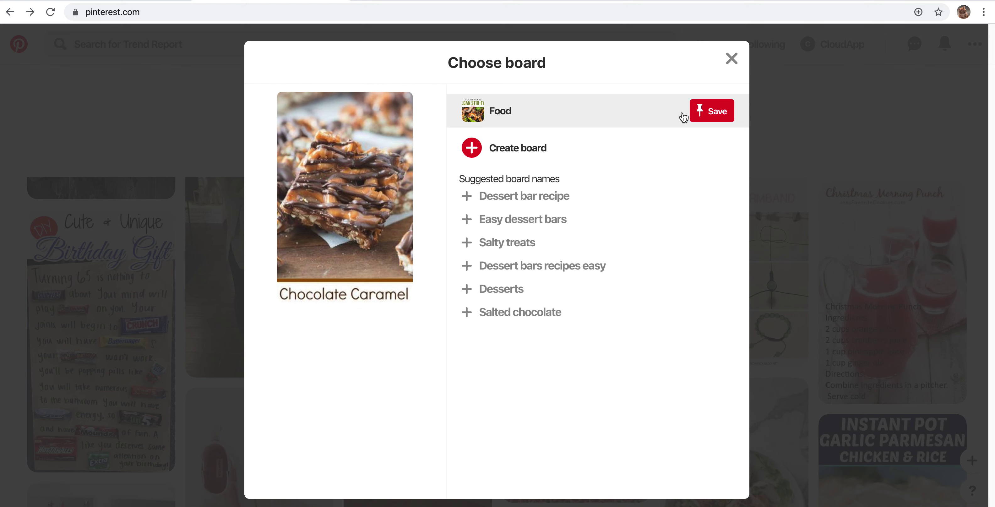
click(702, 112)
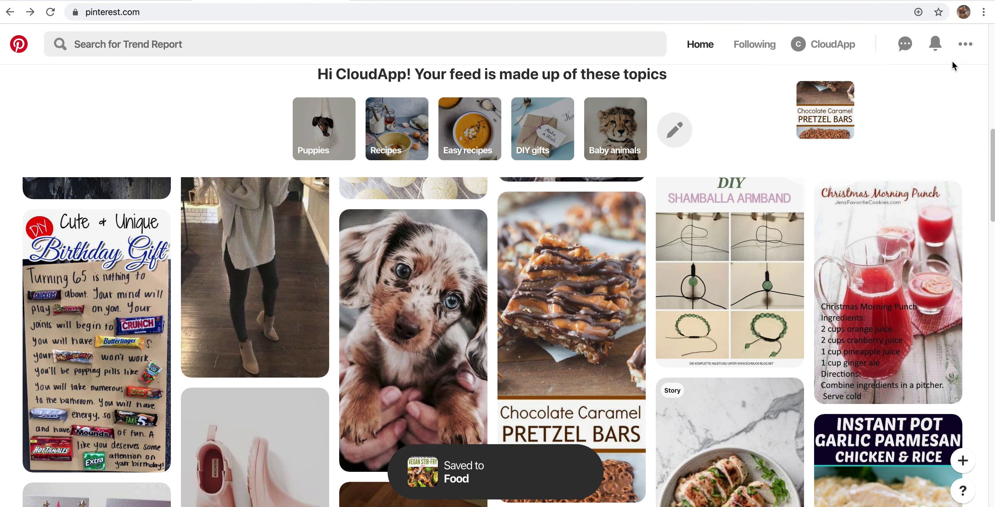
- Open the Food board from the profile's Boards list and view its two pins
click(843, 49)
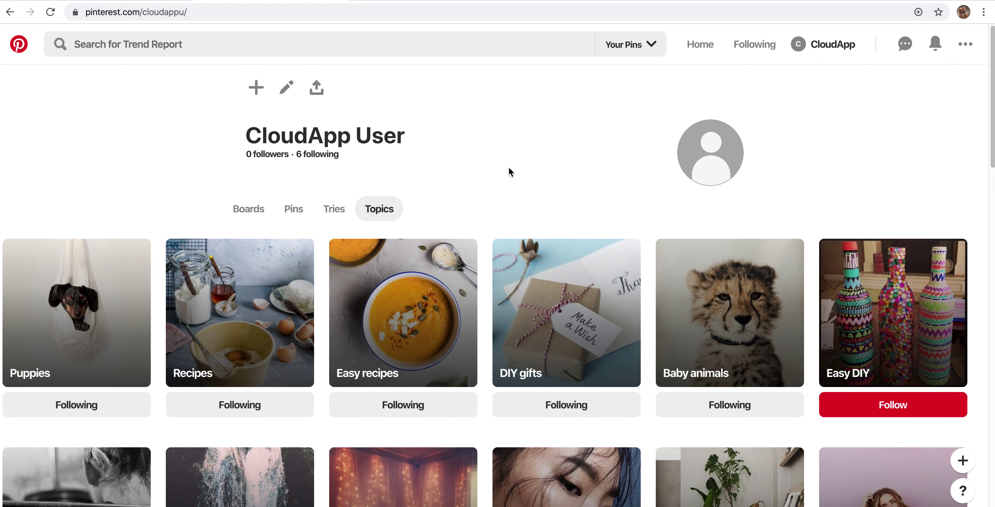
scroll(509, 172, down, 1)
scroll(464, 175, up, 1)
click(257, 213)
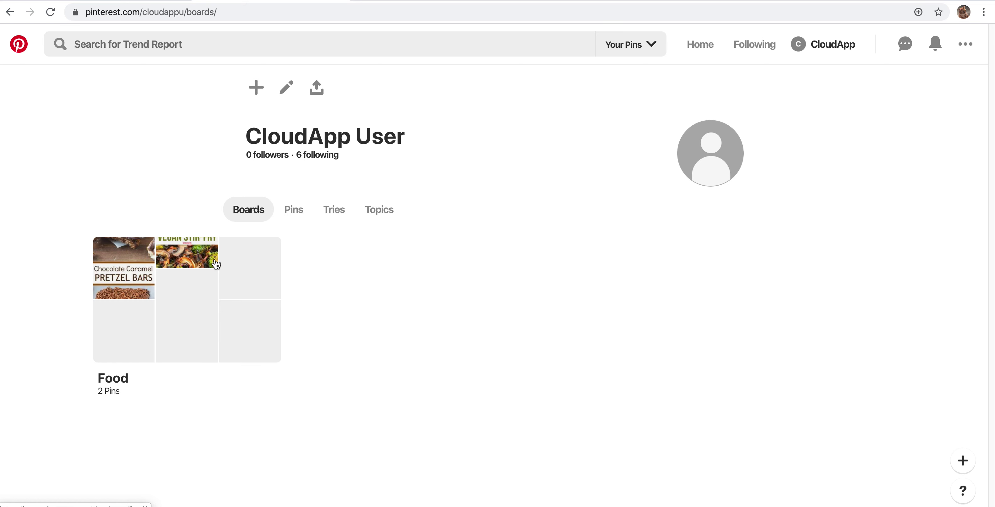
click(194, 291)
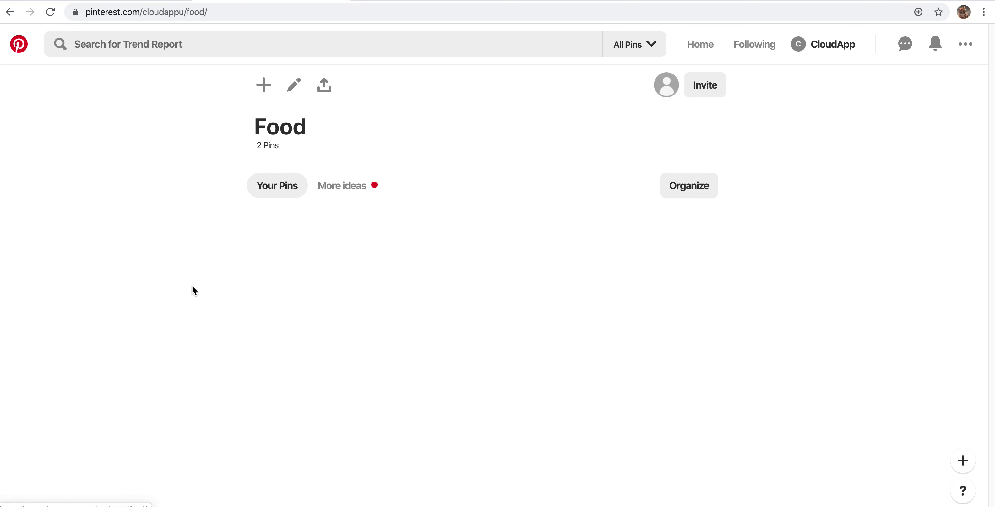
scroll(249, 351, down, 3)
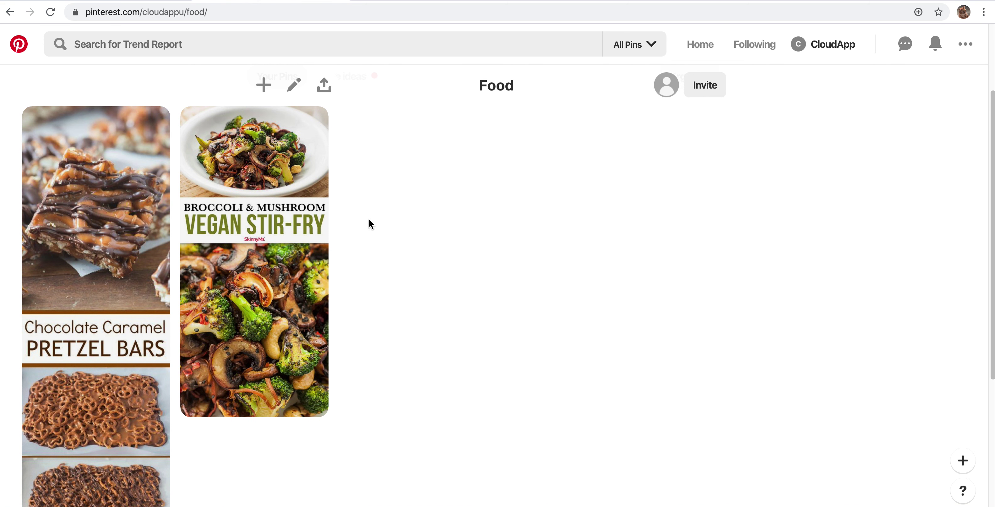
scroll(368, 222, down, 1)
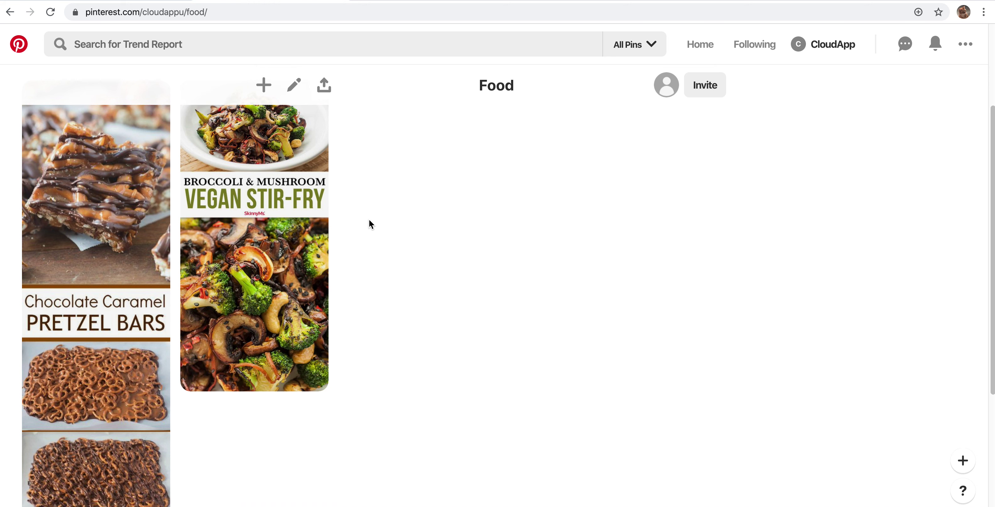
scroll(368, 222, up, 2)
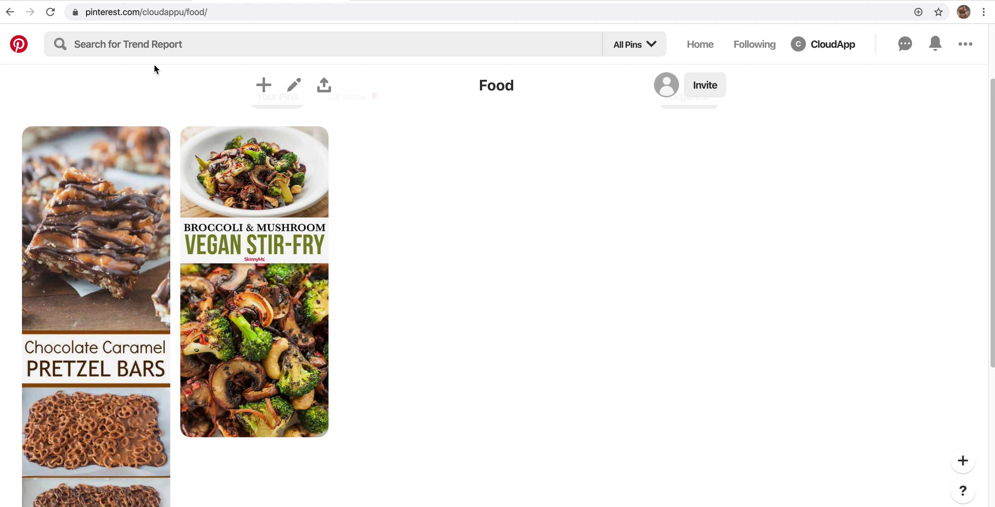
- Return to the home feed, dismiss search suggestions, and scroll through the food pins
click(32, 44)
click(125, 43)
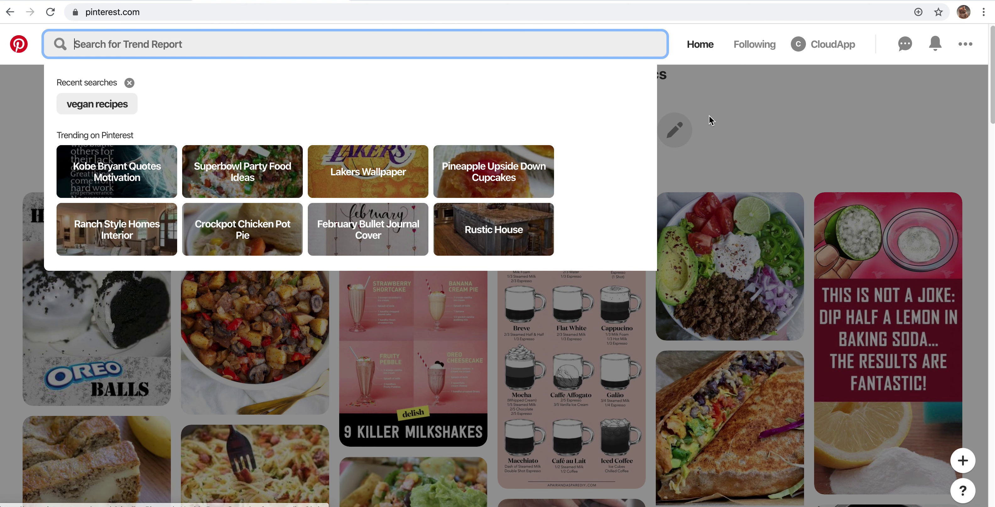
click(790, 108)
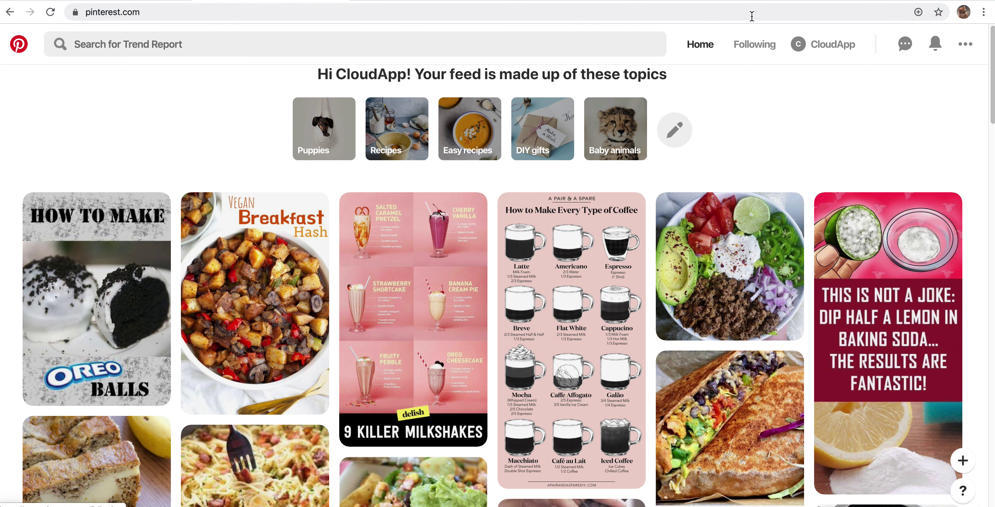
scroll(589, 168, down, 10)
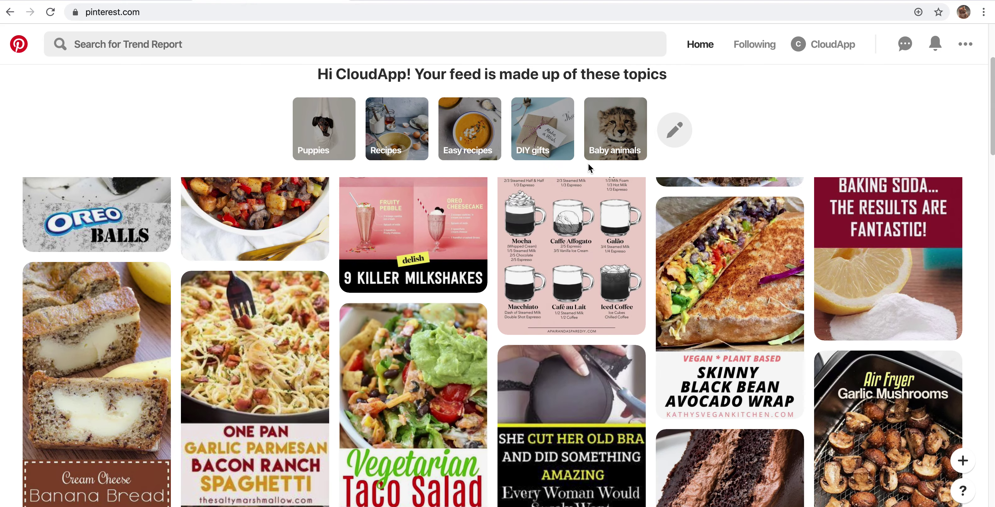
scroll(588, 168, down, 7)
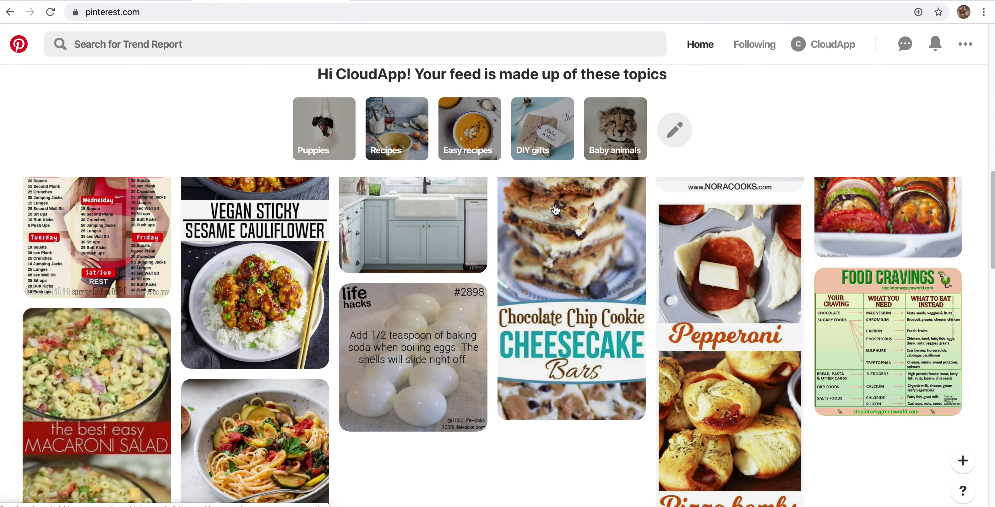